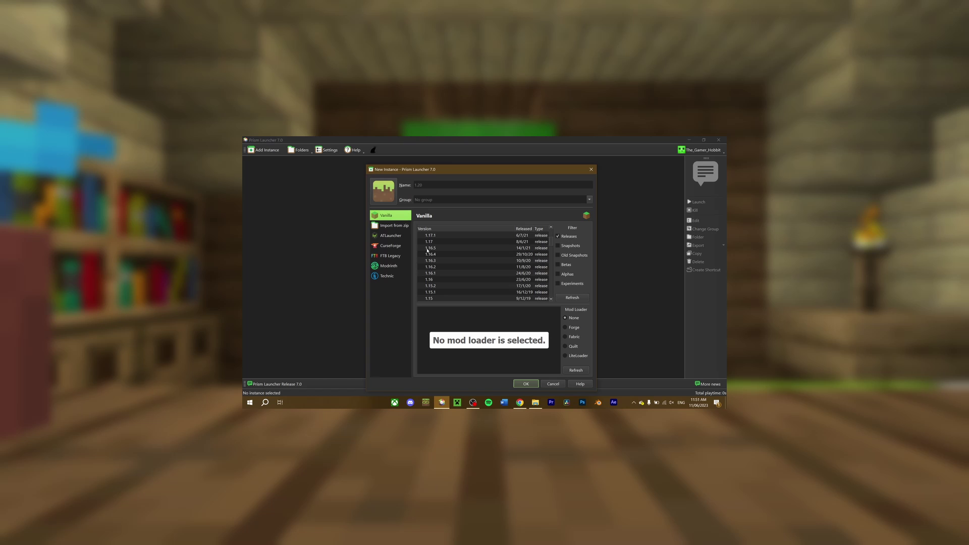
Pick the 1.16.5 release in Prism Launcher's New Instance Vanilla version list.
click(435, 248)
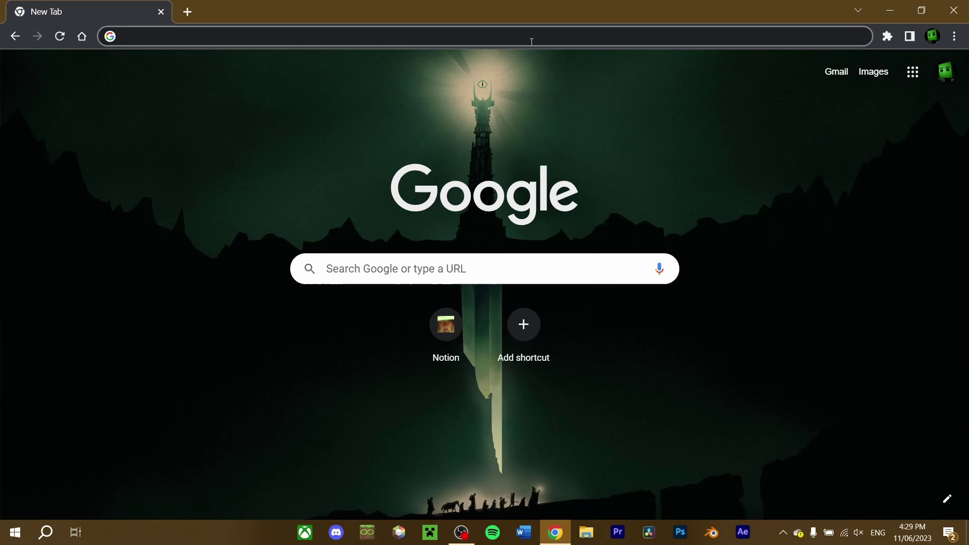
Search 'minecraft fabric' and download the universal fabric-installer-0.11.2.jar from fabricmc.net.
click(412, 104)
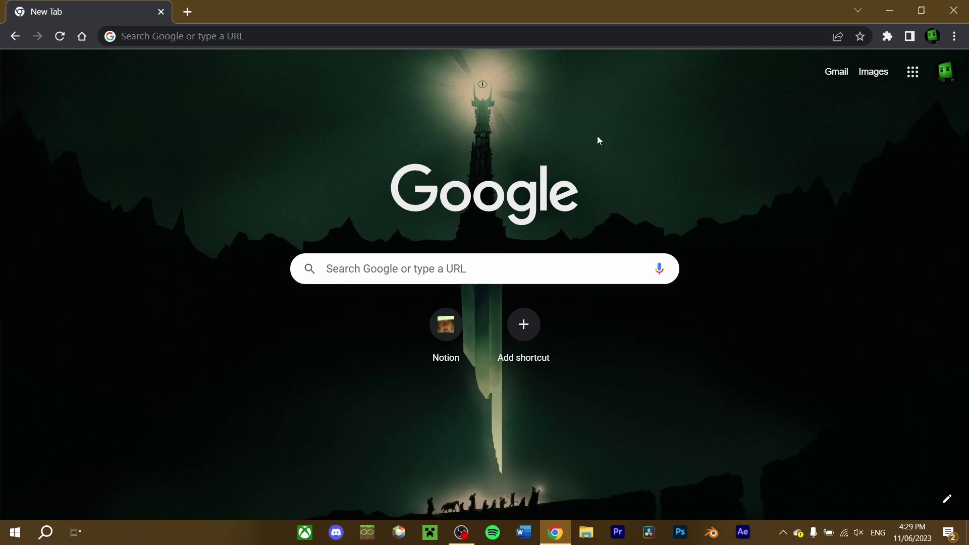
click(568, 37)
text(minecraft fabric)
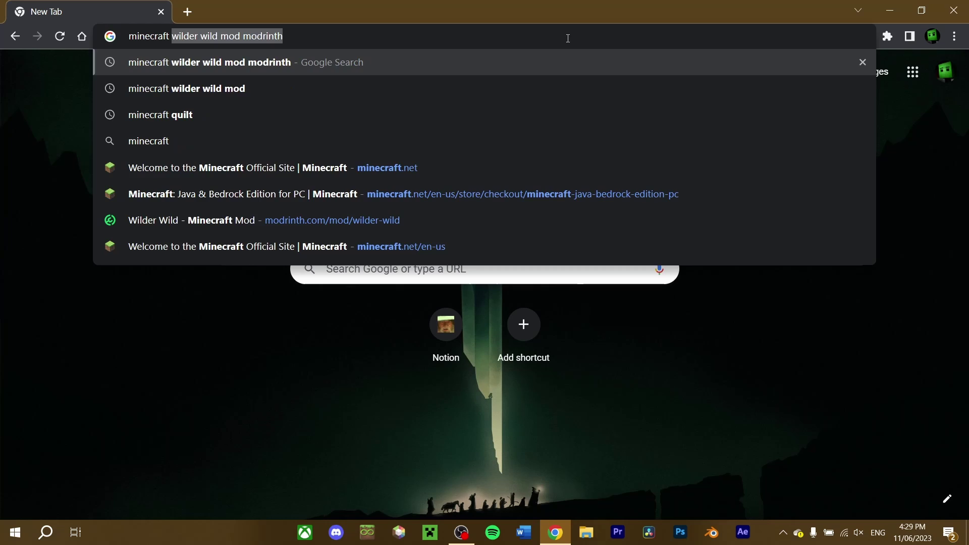
key(Return)
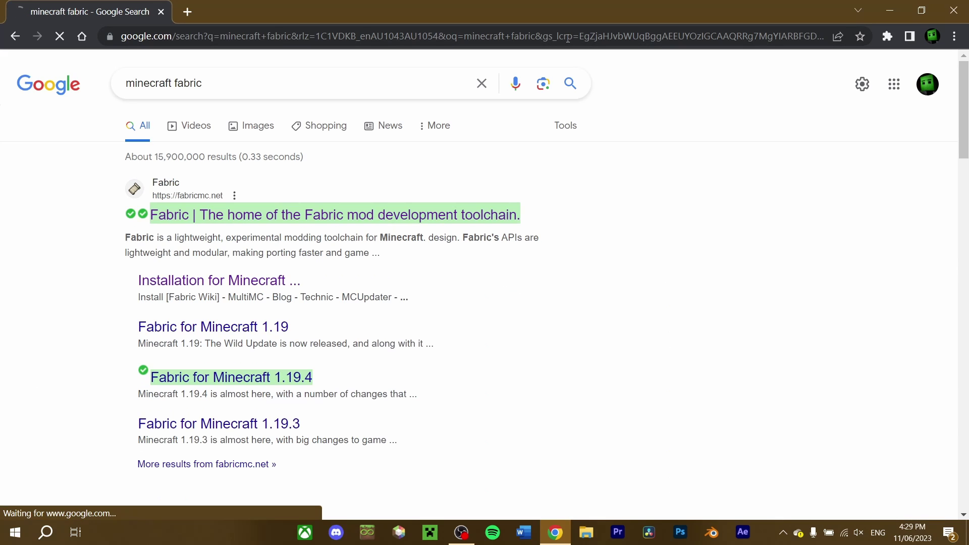
click(365, 210)
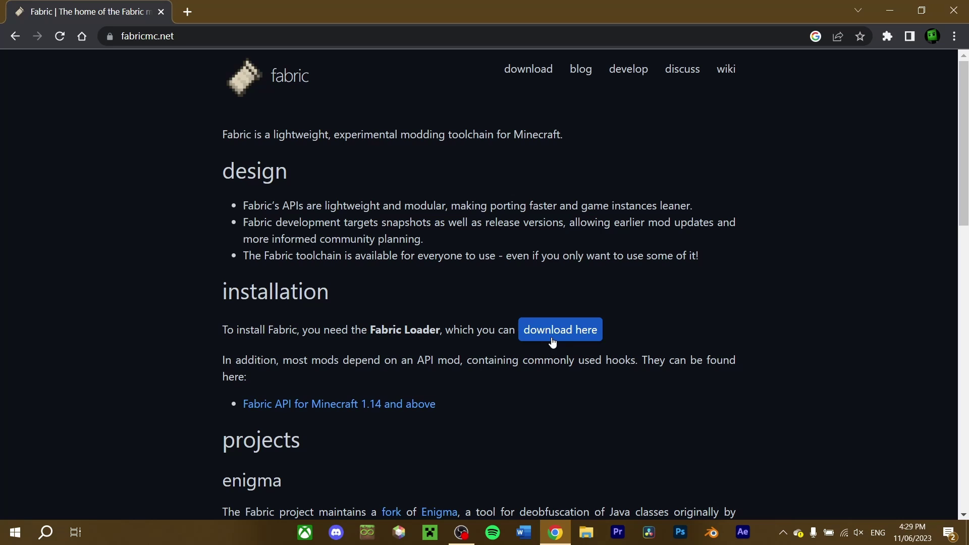
click(551, 344)
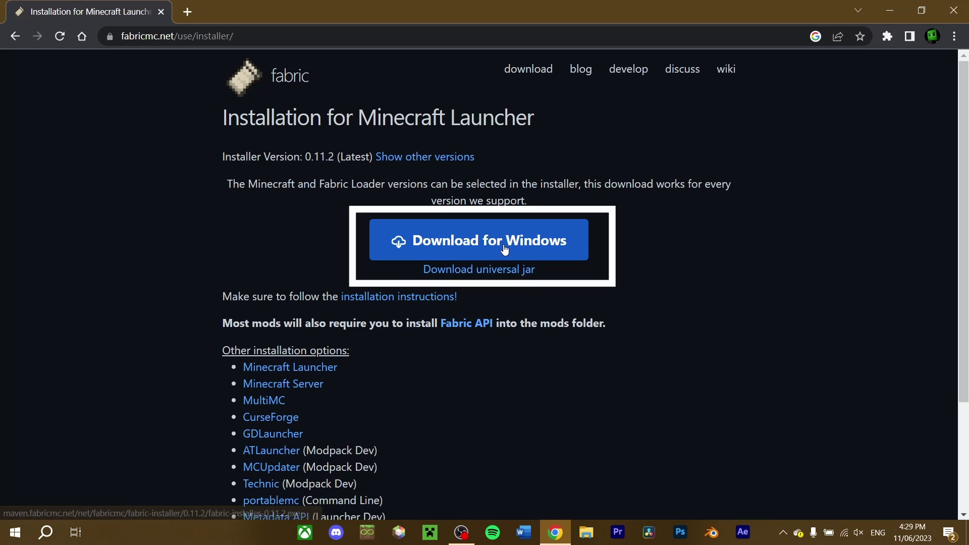
click(479, 272)
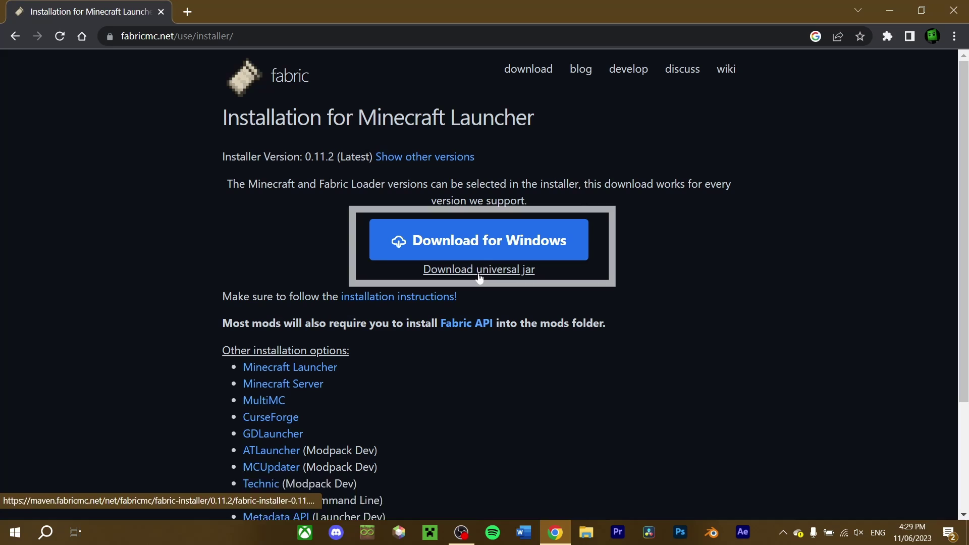
Search 'minecraft fabric api' and download [1.20] Fabric API 0.83.0+1.20 from Modrinth's Versions list.
key(ctrl+t)
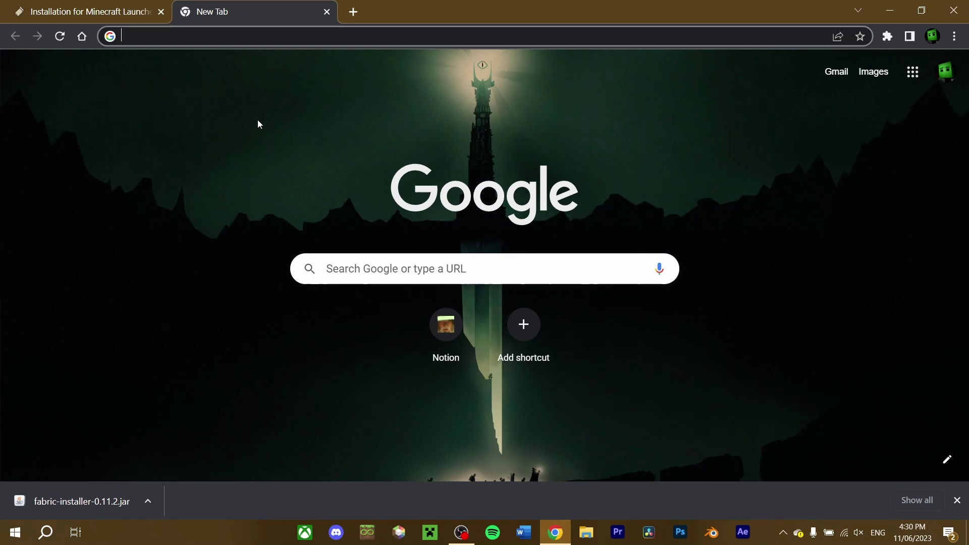
text(minecraft fabric api)
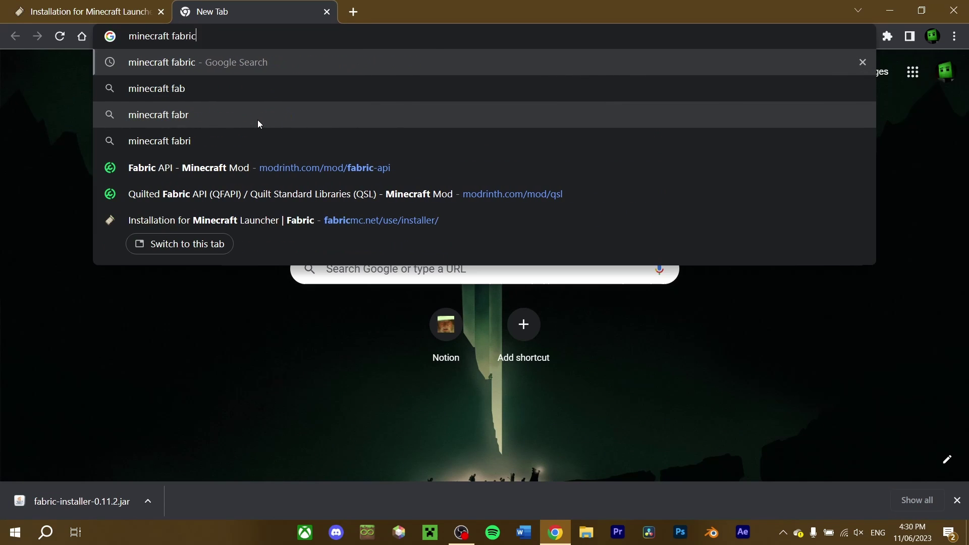
key(Return)
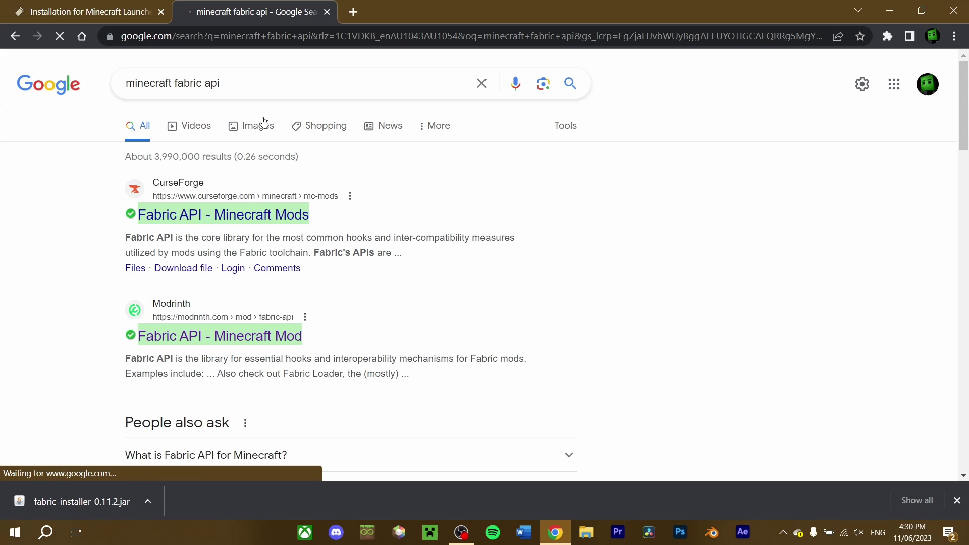
click(221, 341)
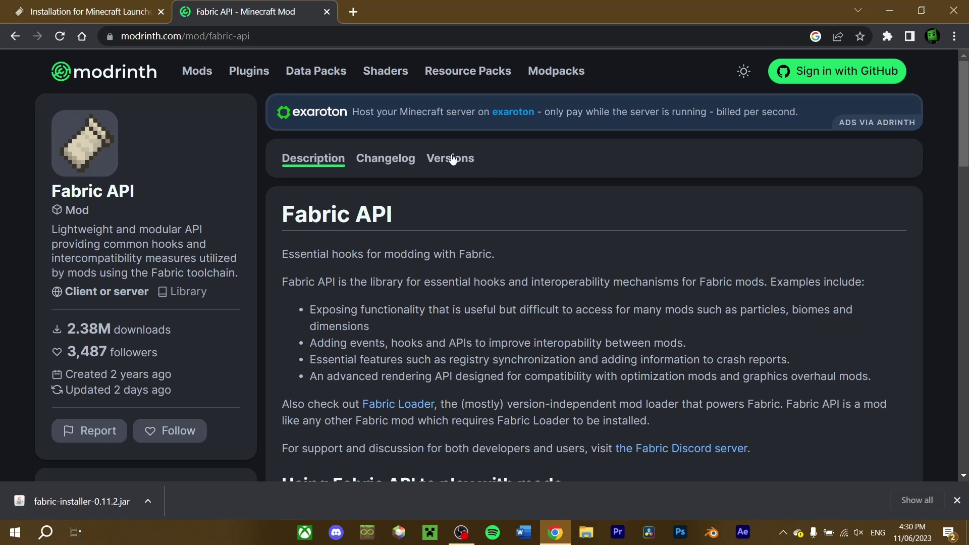
click(445, 161)
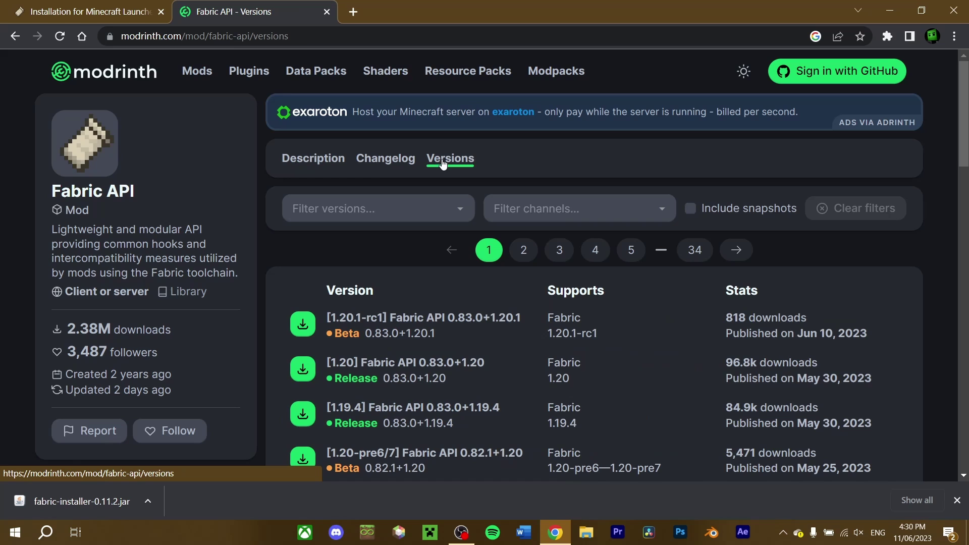
scroll(713, 318, down, 3)
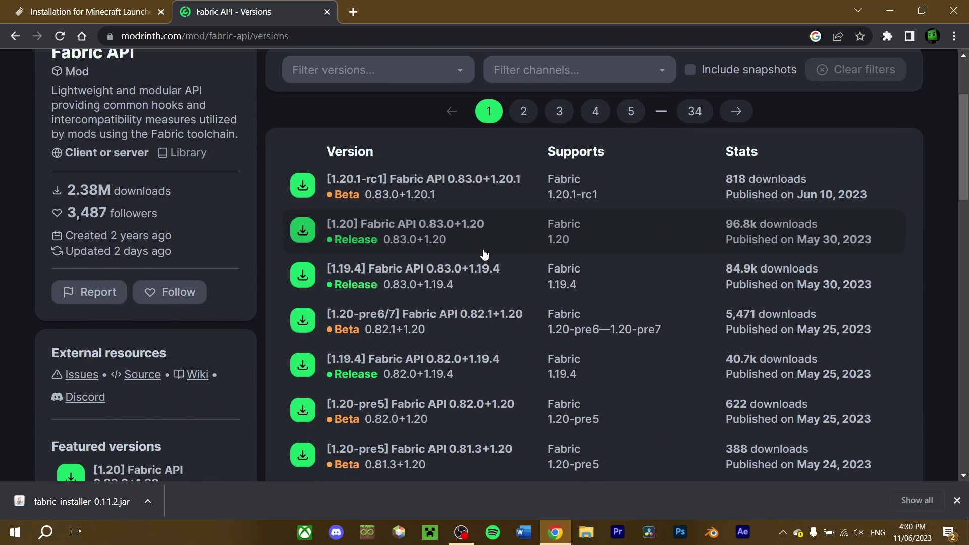
click(455, 235)
click(327, 278)
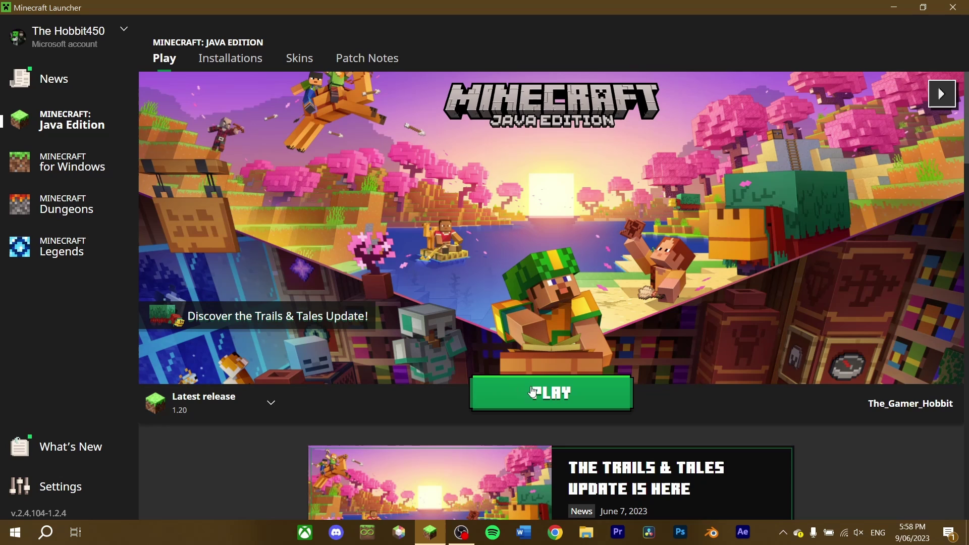
Launch Latest release 1.20 with PLAY so its game files install.
click(550, 393)
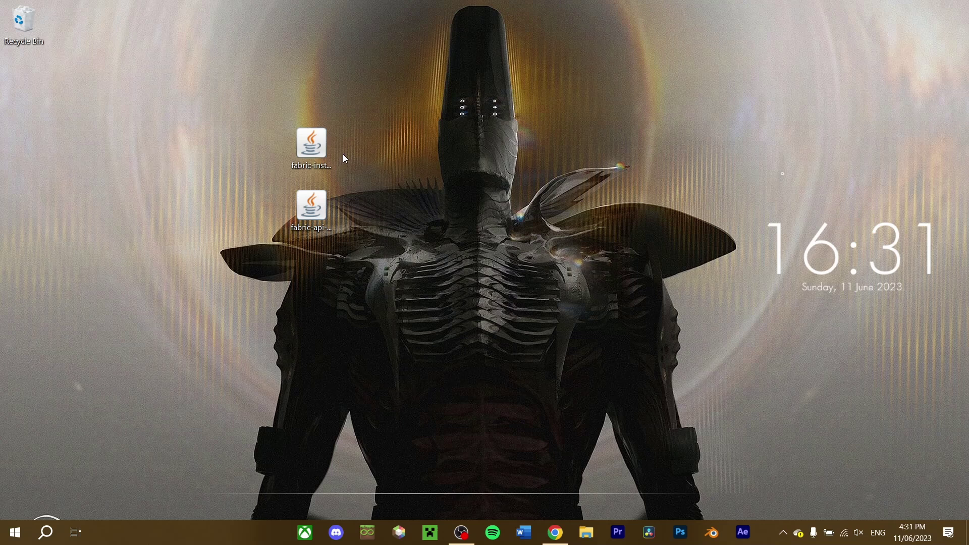
Open the Fabric installer jar with Java.
right_click(313, 152)
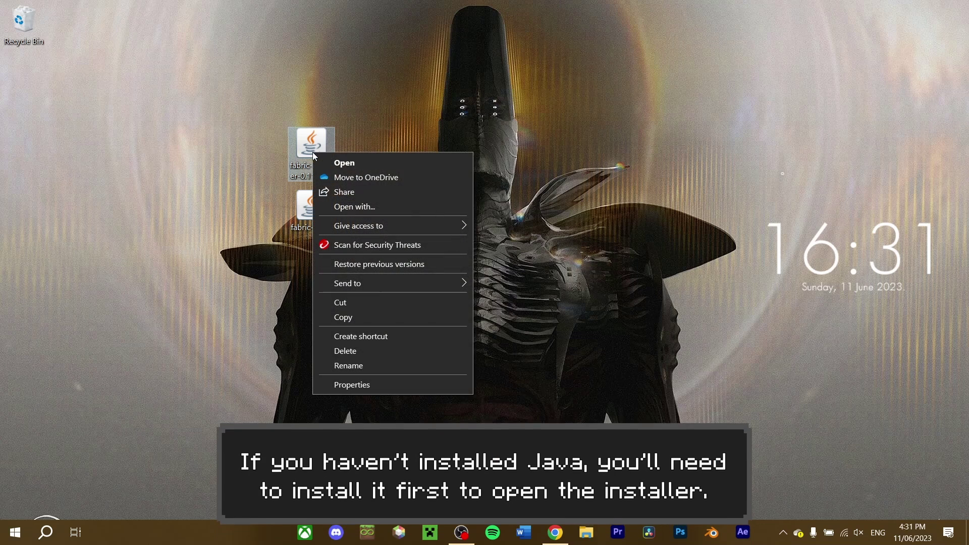
click(371, 207)
click(517, 364)
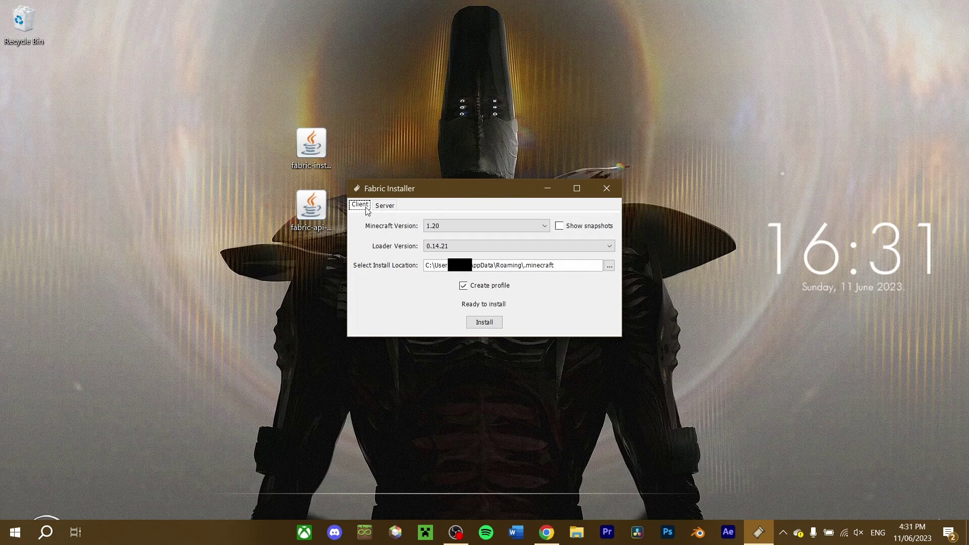
Install Fabric Loader 0.14.21 for Minecraft 1.20 on the Client tab with Create profile ticked.
click(383, 206)
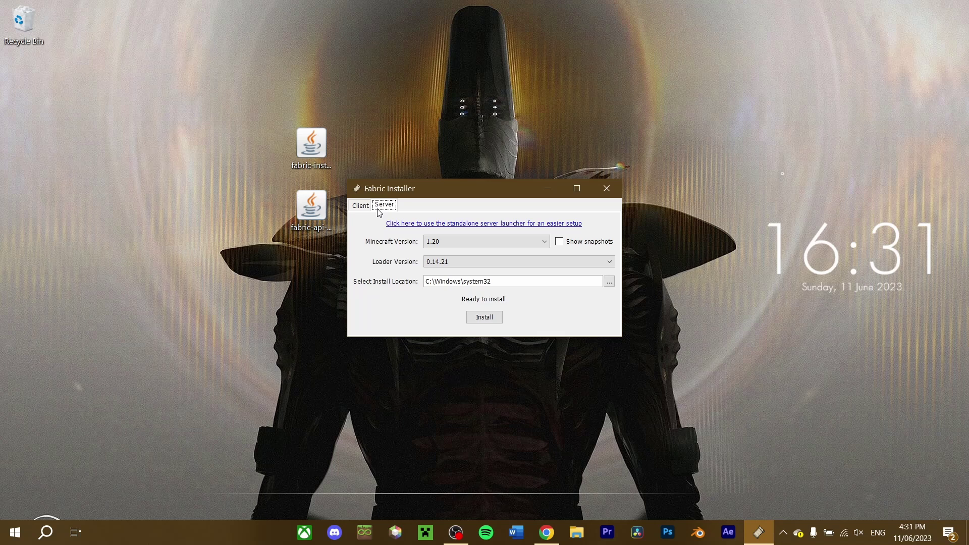
click(360, 206)
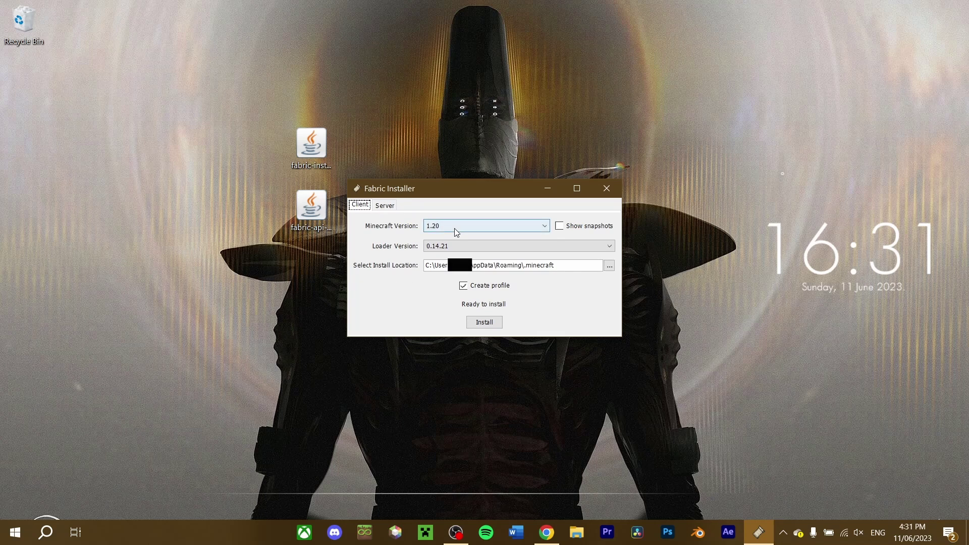
click(450, 228)
click(465, 226)
click(465, 246)
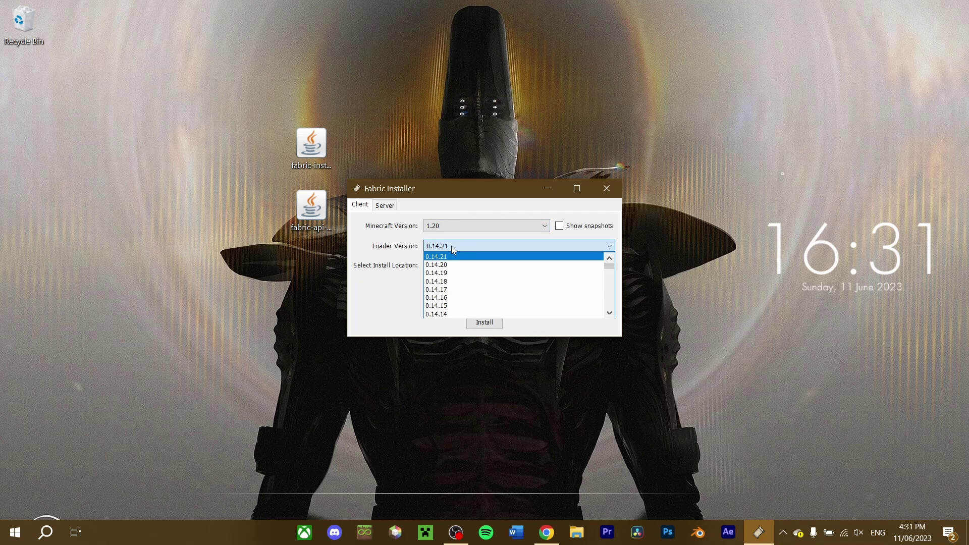
click(465, 246)
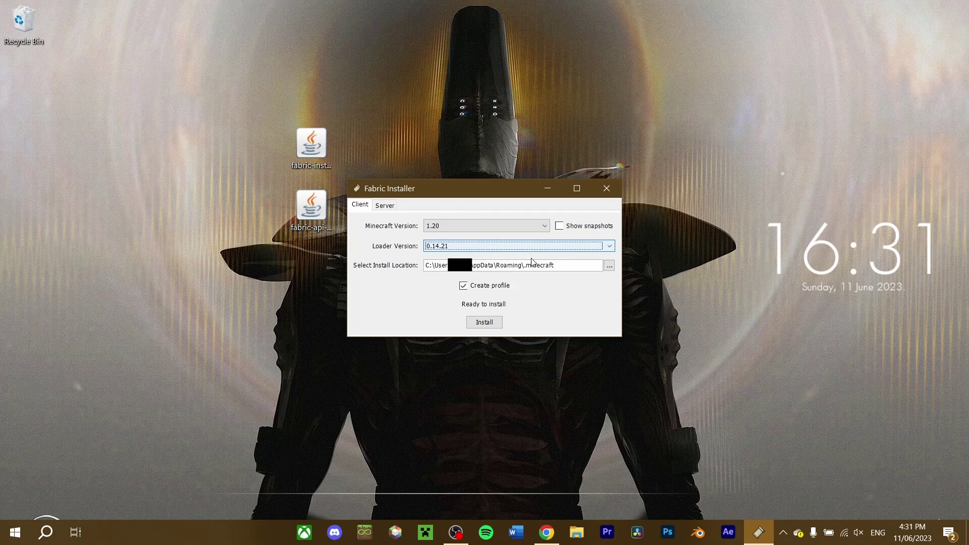
click(477, 286)
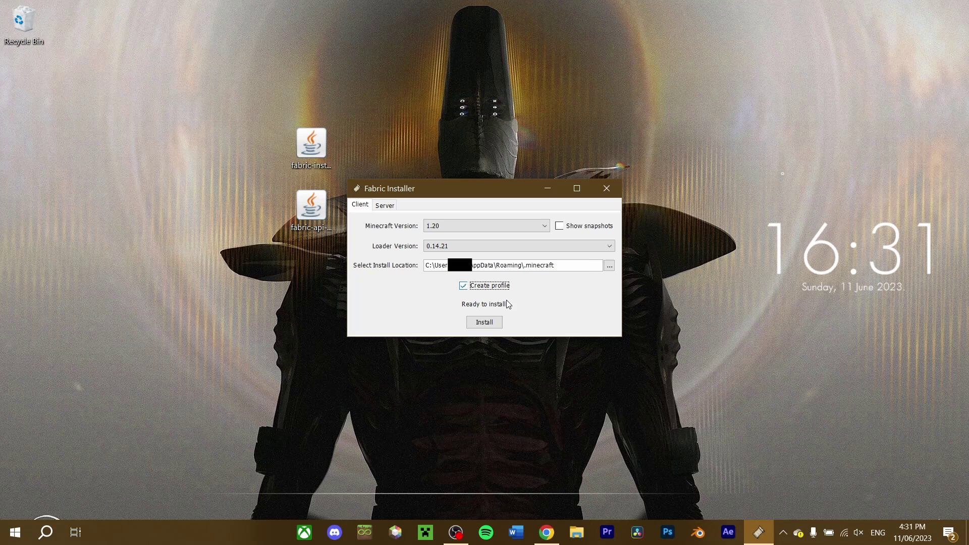
click(488, 322)
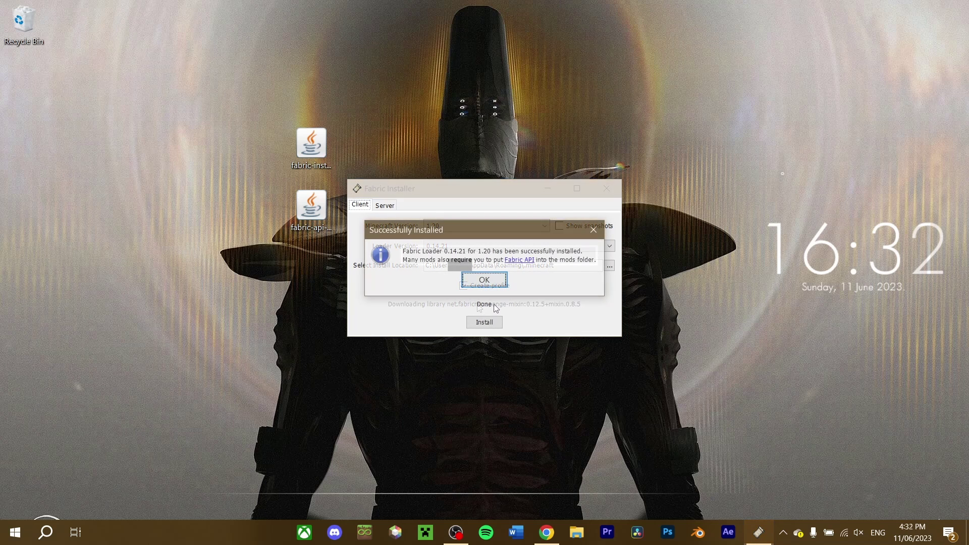
click(484, 281)
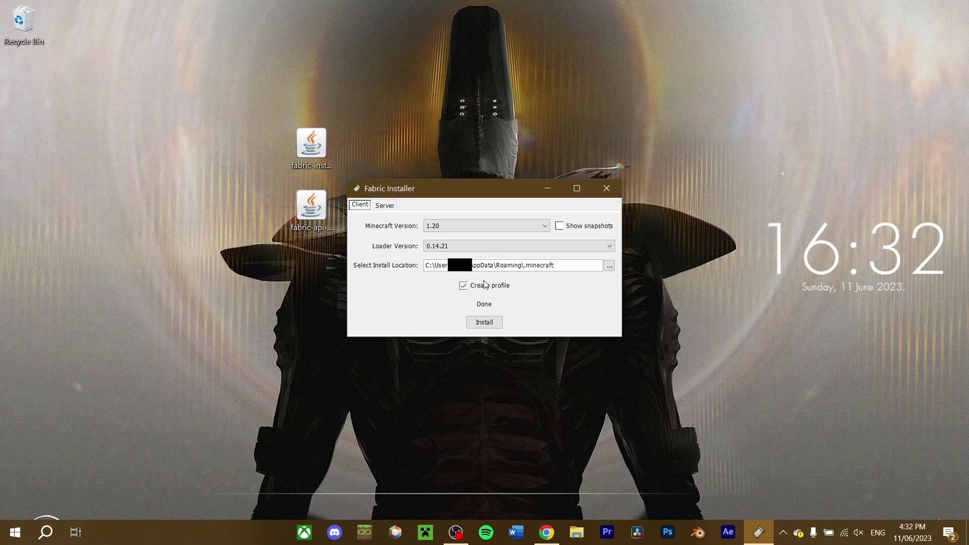
Close the Fabric installer and open the fabric-loader-1.20 game folder from the Installations tab.
click(607, 189)
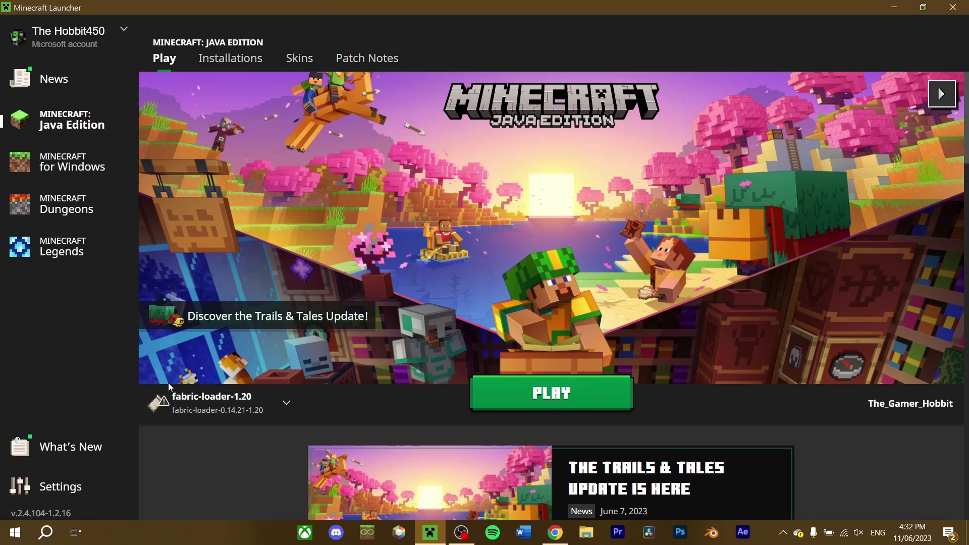
mouse_move(226, 414)
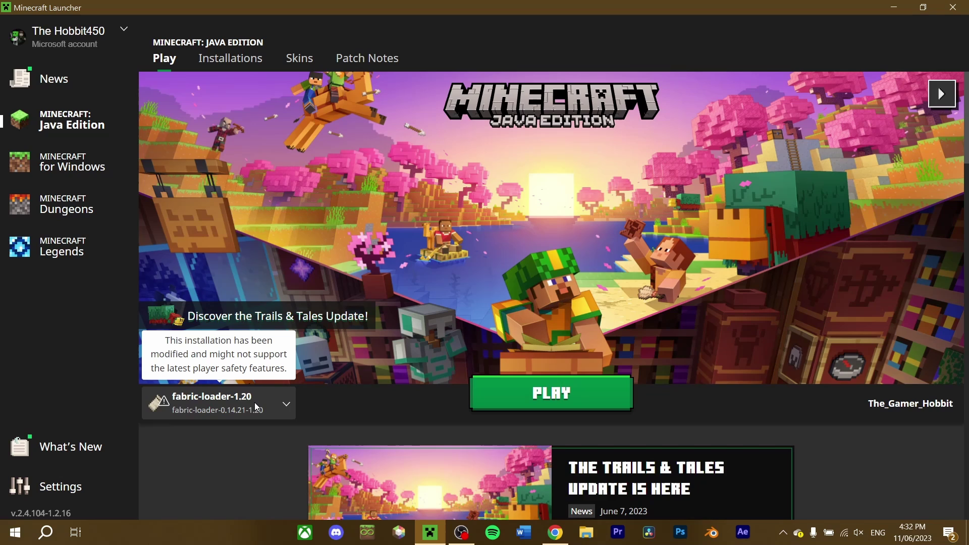
click(287, 406)
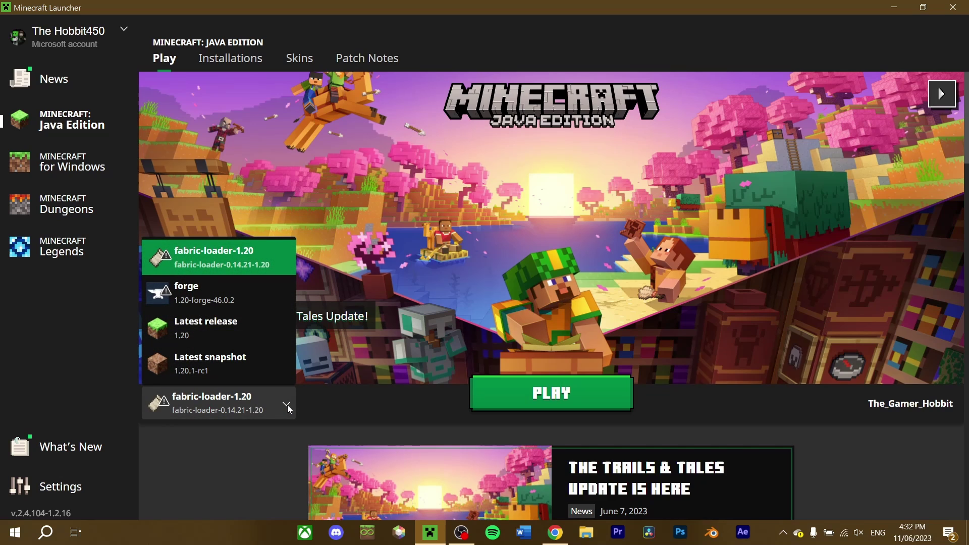
click(286, 405)
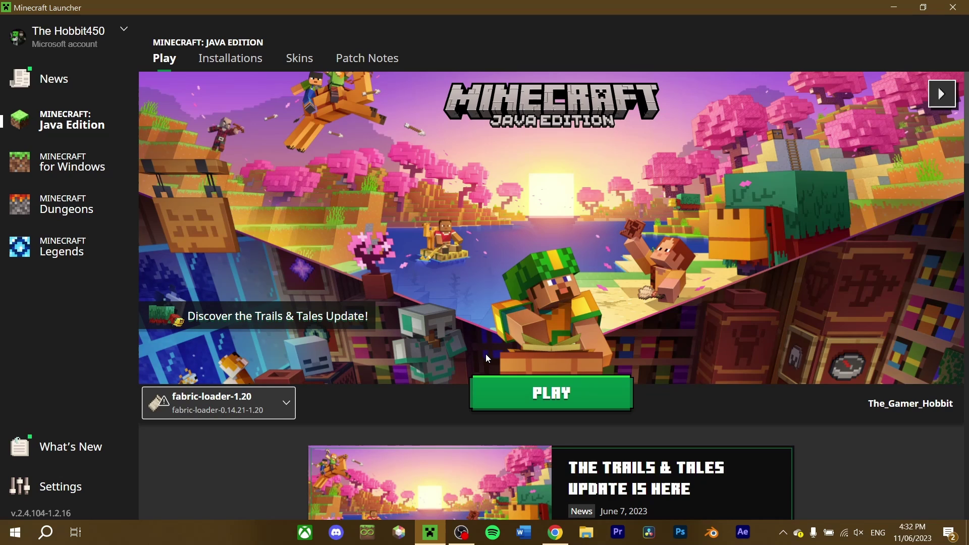
click(234, 58)
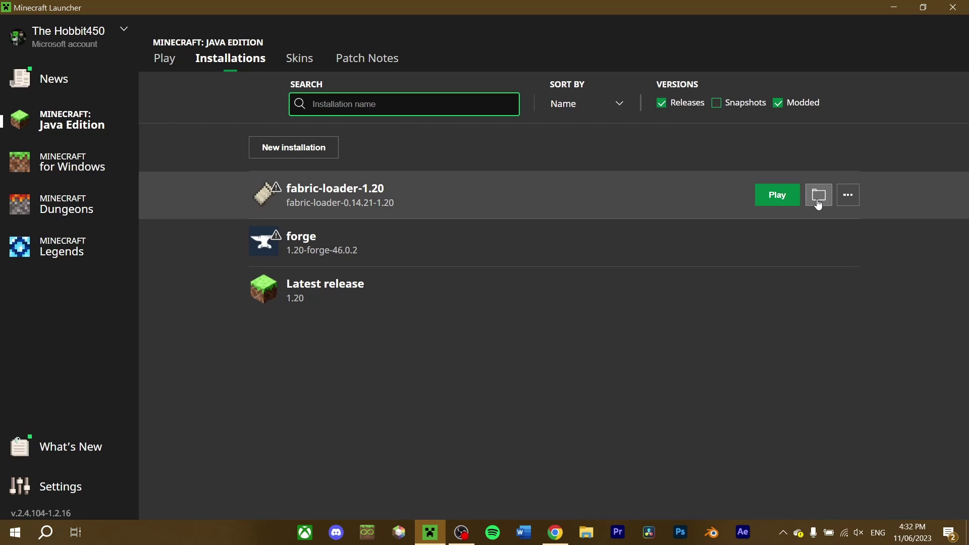
click(820, 202)
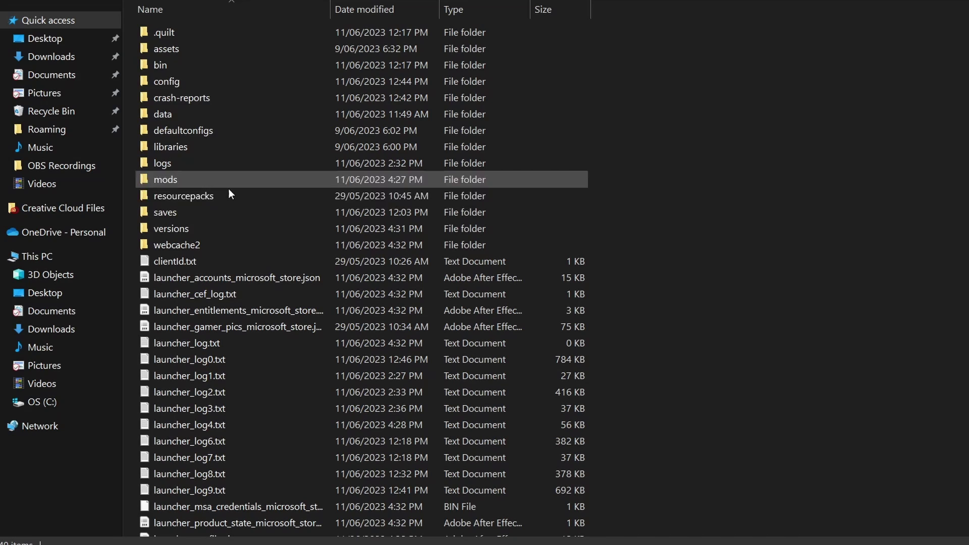
Open the mods folder and drag the fabric-api jar from the desktop into it.
double_click(157, 181)
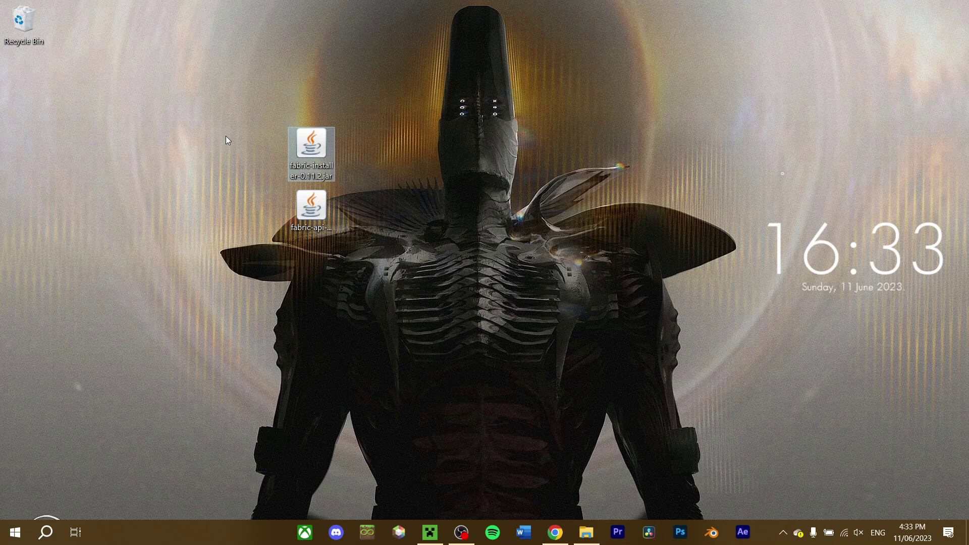
mouse_move(298, 196)
mouse_down()
mouse_move(468, 426)
mouse_move(576, 521)
mouse_move(559, 254)
mouse_move(523, 197)
mouse_up()
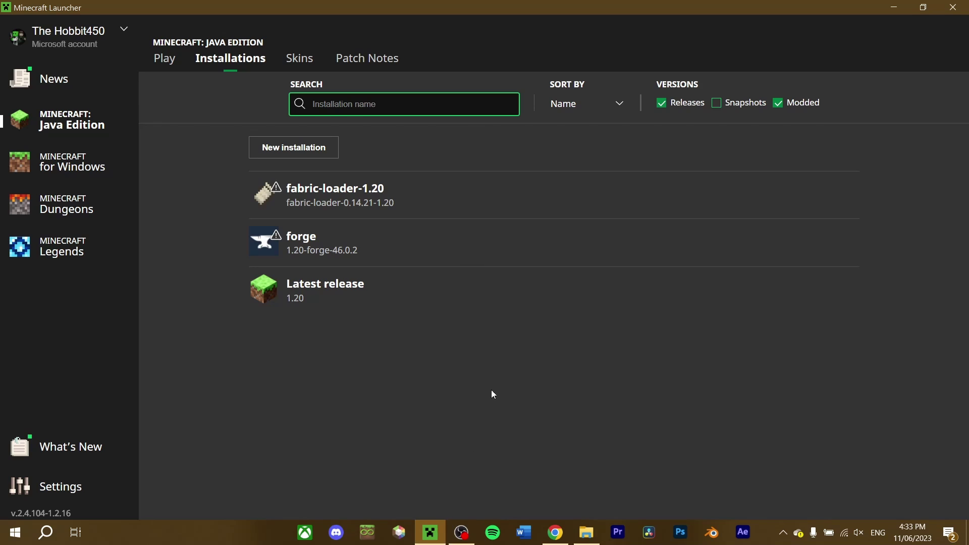
Play the fabric-loader-1.20 installation from the Installations list.
click(761, 199)
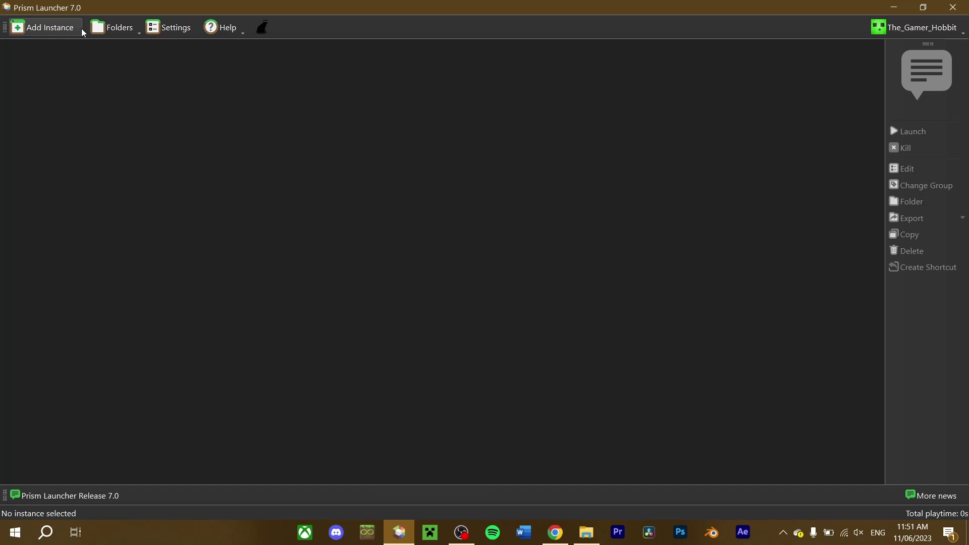
Create a Prism Launcher instance for Minecraft 1.16.5 with Fabric selected as the mod loader.
right_click(230, 99)
click(266, 127)
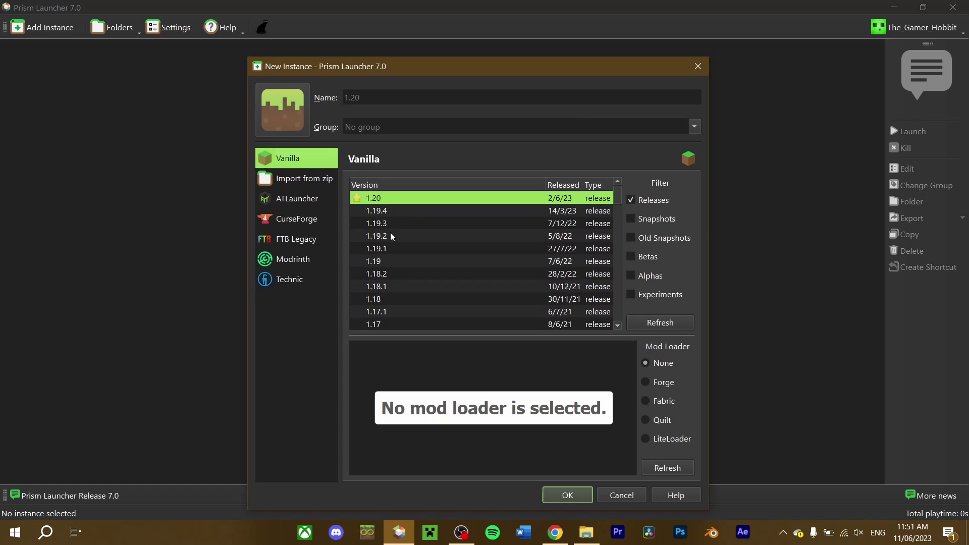
scroll(550, 279, down, 3)
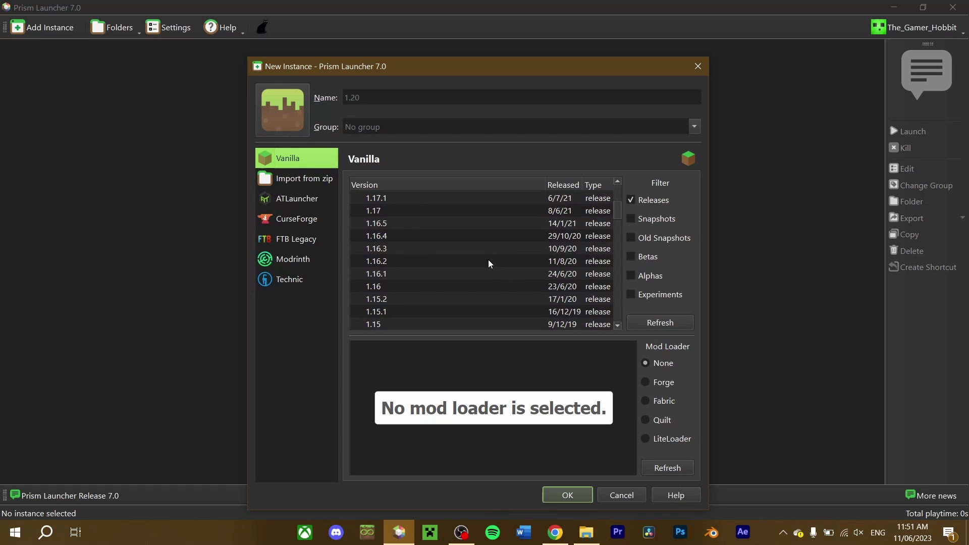
click(390, 226)
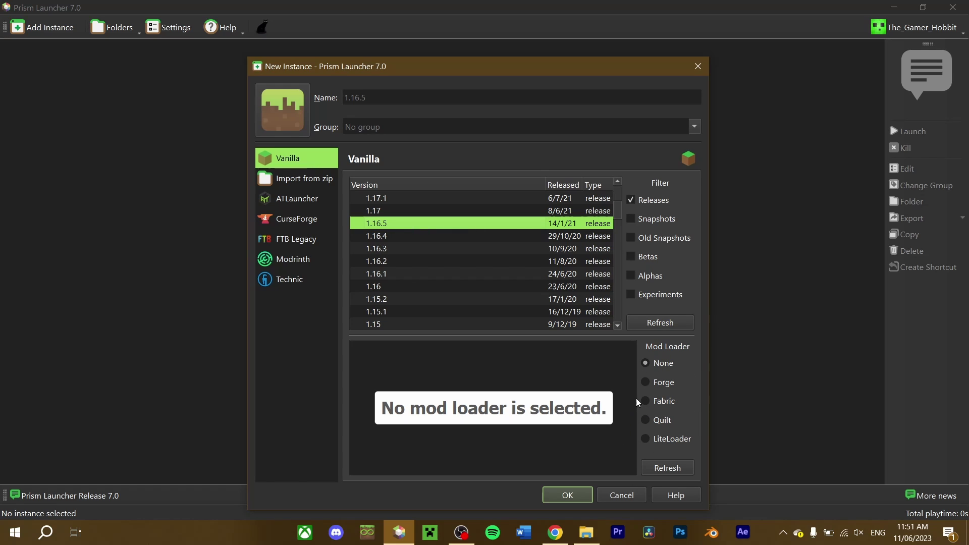
click(651, 405)
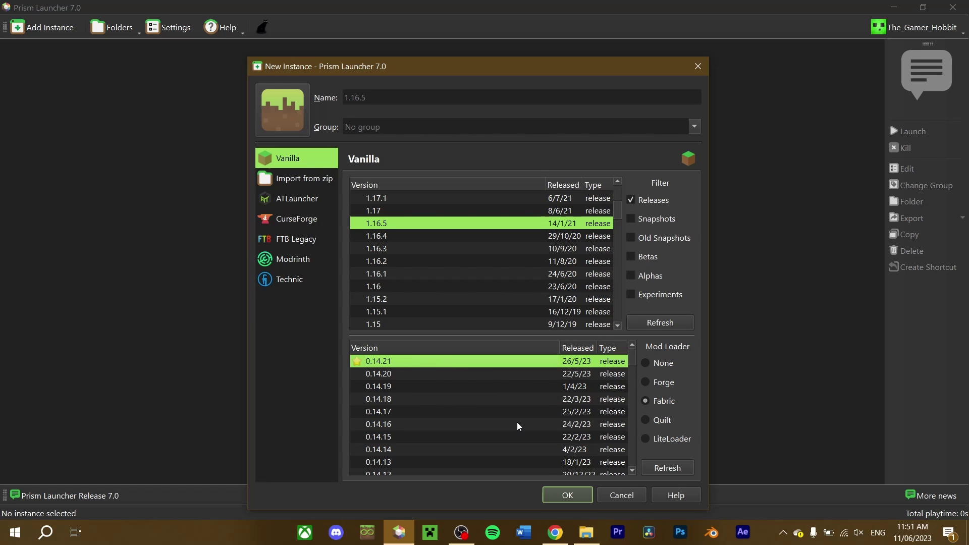
click(555, 489)
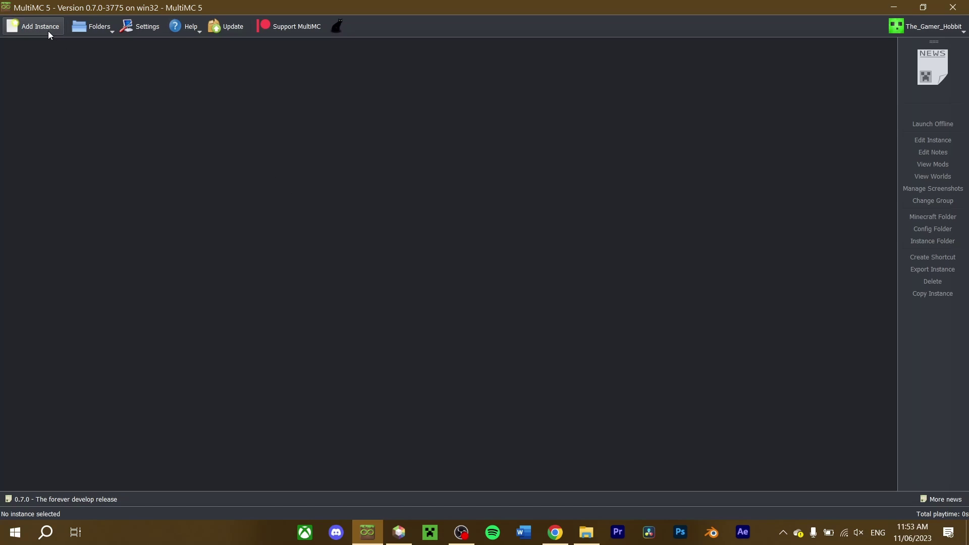
click(48, 31)
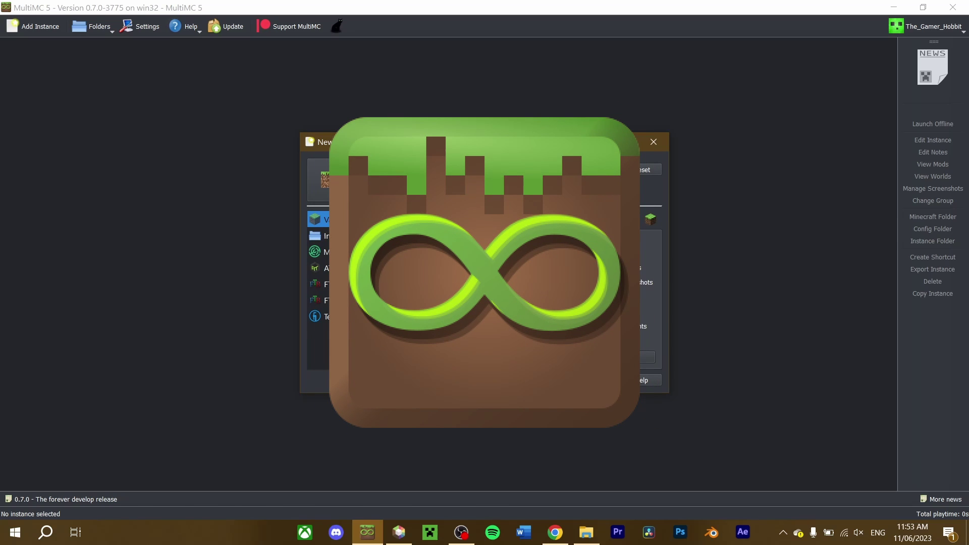
Add a 1.16.5 instance in MultiMC and install Fabric Loader 0.14.21 via Edit Instance.
click(434, 277)
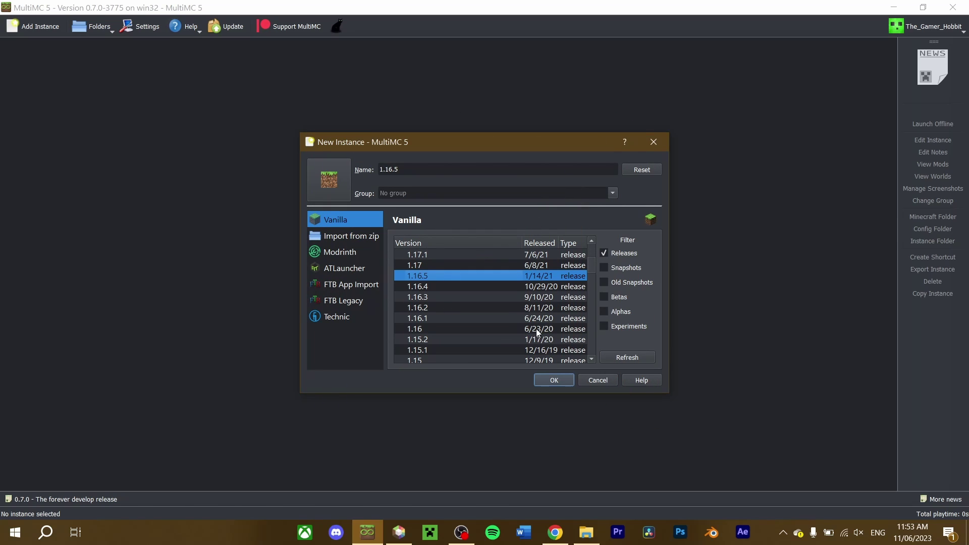
click(551, 384)
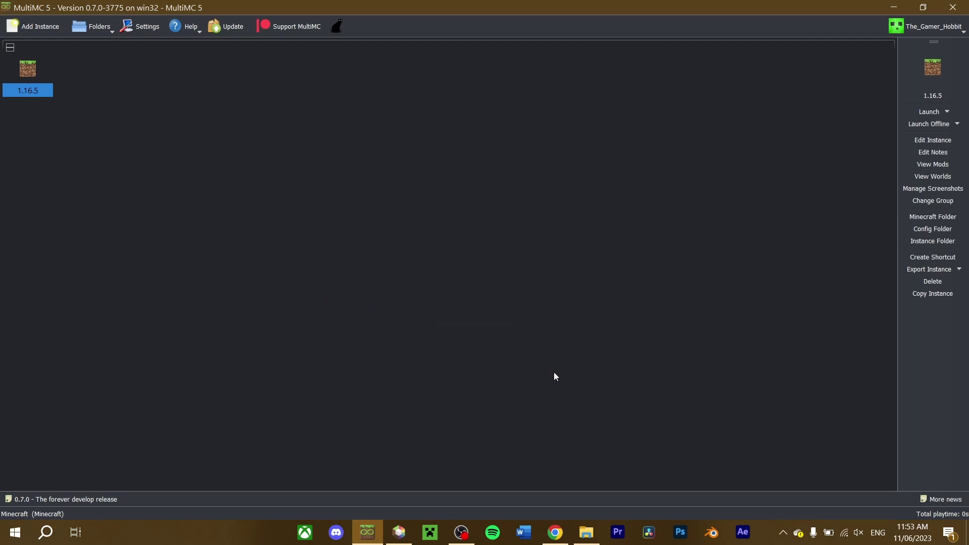
click(931, 140)
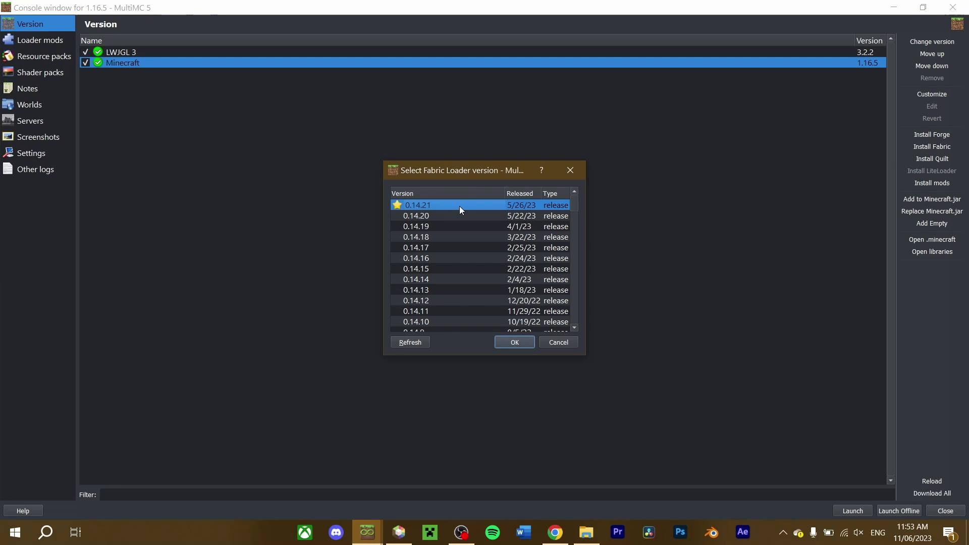
click(514, 343)
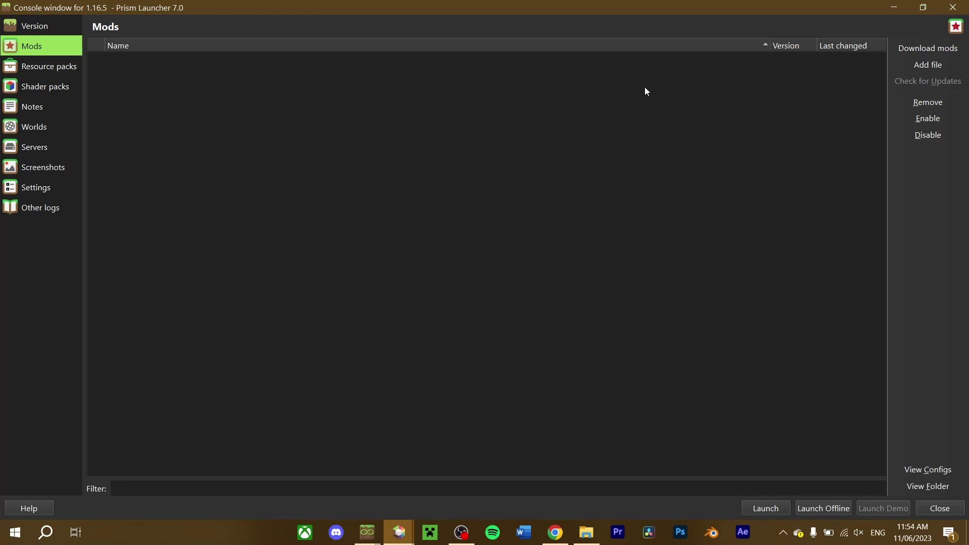
Download Fabric API 0.42.0+1.16 from Modrinth into the 1.16.5 instance and launch it.
click(922, 50)
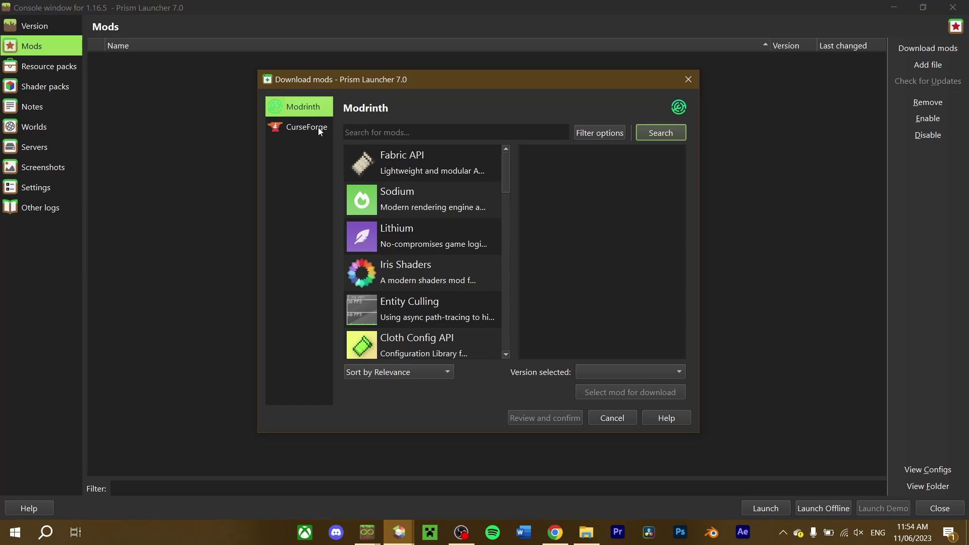
click(305, 126)
click(319, 104)
click(423, 155)
click(606, 393)
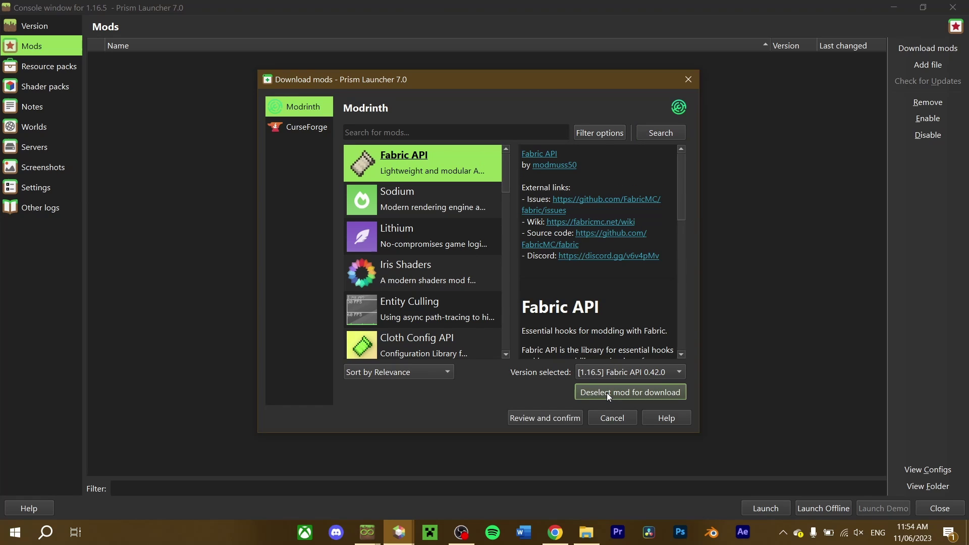
click(556, 419)
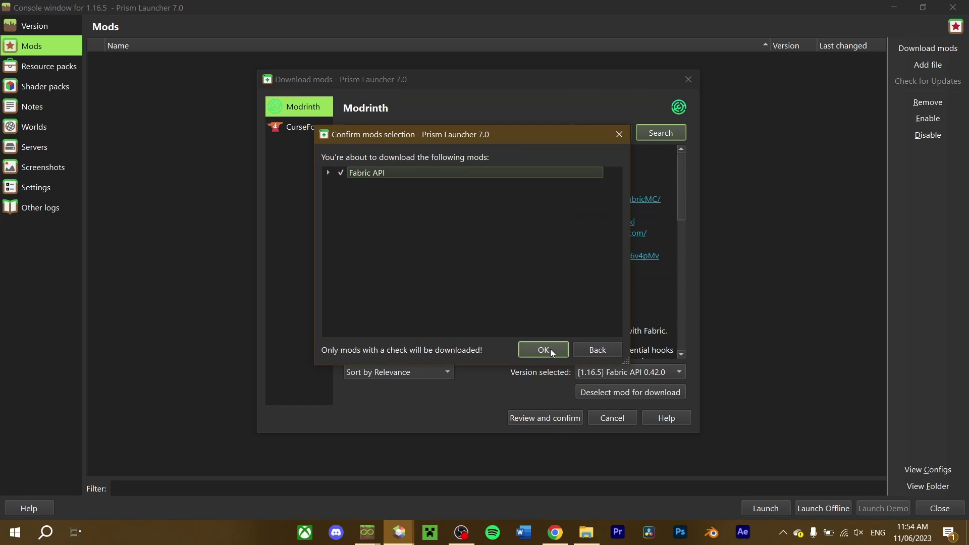
click(550, 349)
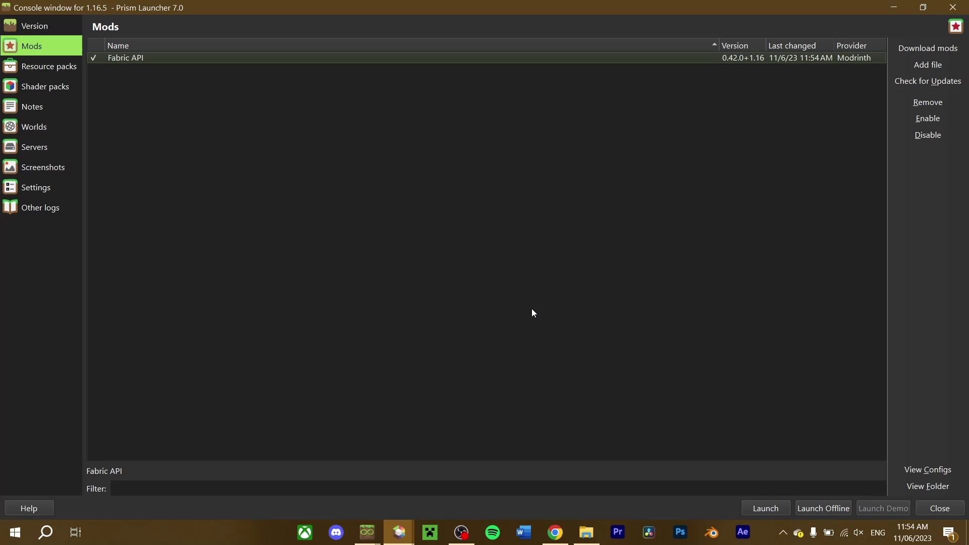
click(761, 507)
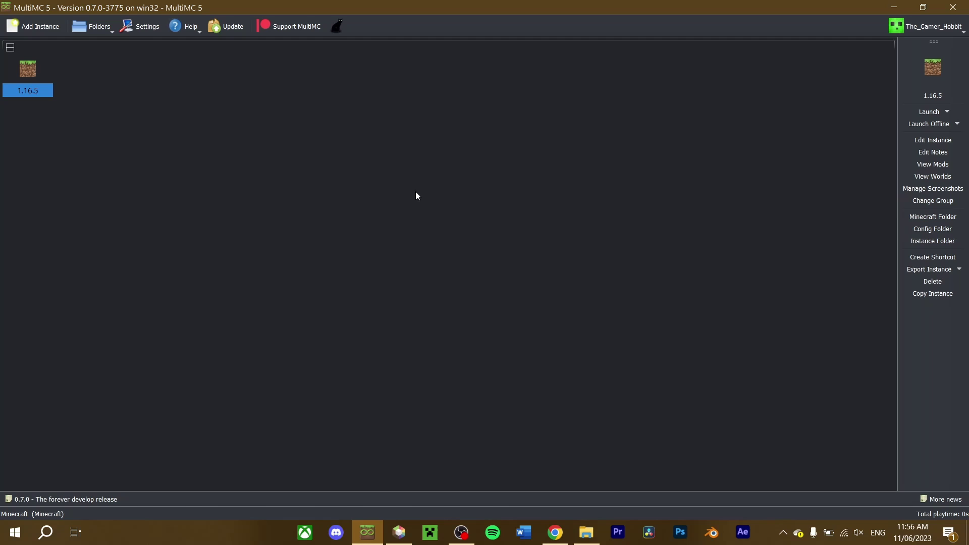
Drag the mod jar from the desktop into the 1.16.5 instance's Loader mods list.
click(927, 162)
mouse_move(402, 518)
mouse_down()
mouse_move(371, 530)
mouse_move(400, 494)
mouse_move(437, 326)
mouse_move(584, 302)
mouse_up()
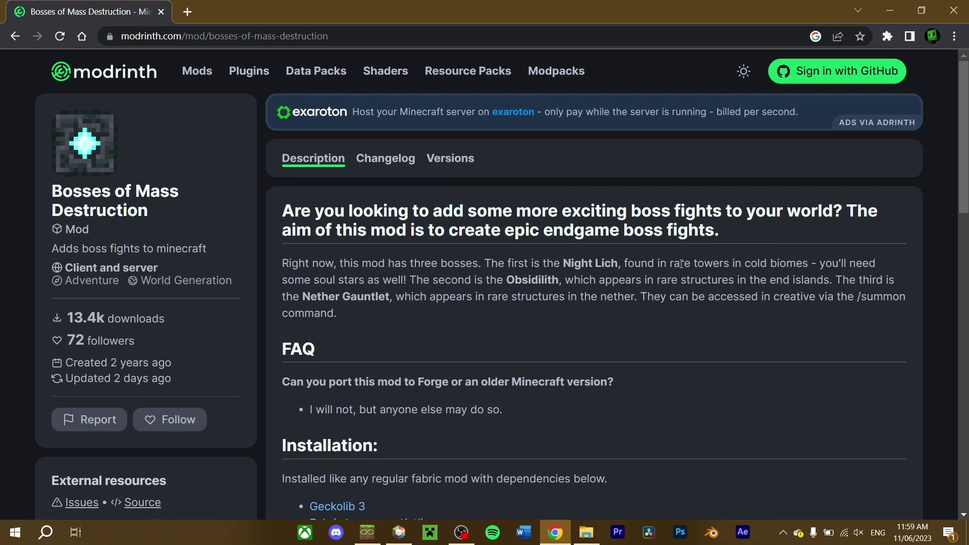
Download BOMD-1.7-1.20.jar from the Bosses of Mass Destruction versions list.
scroll(680, 263, down, 4)
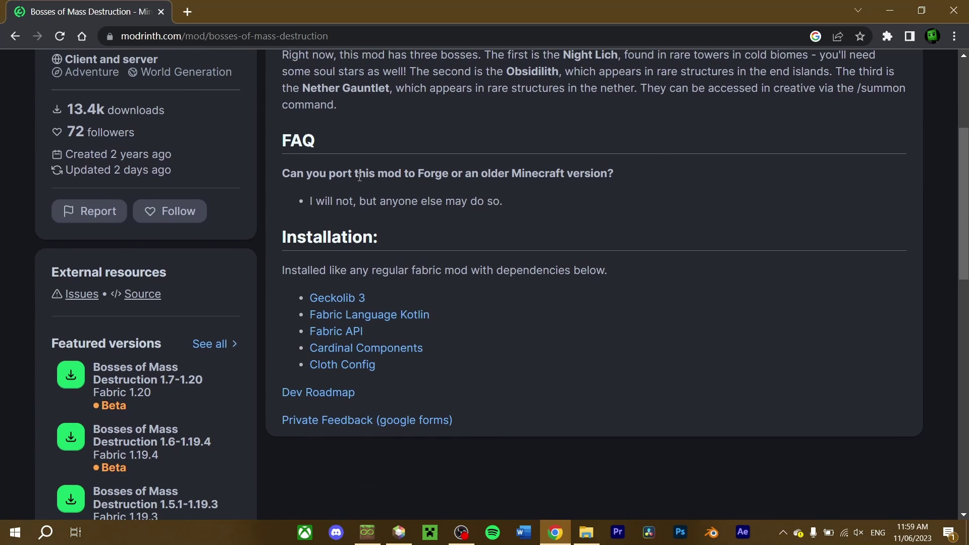
scroll(305, 453, down, 1)
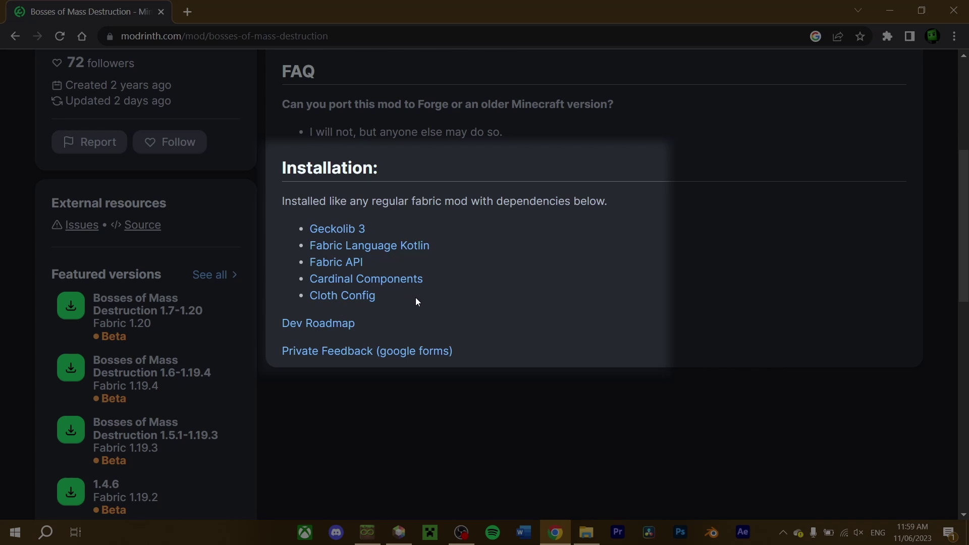
scroll(416, 298, down, 2)
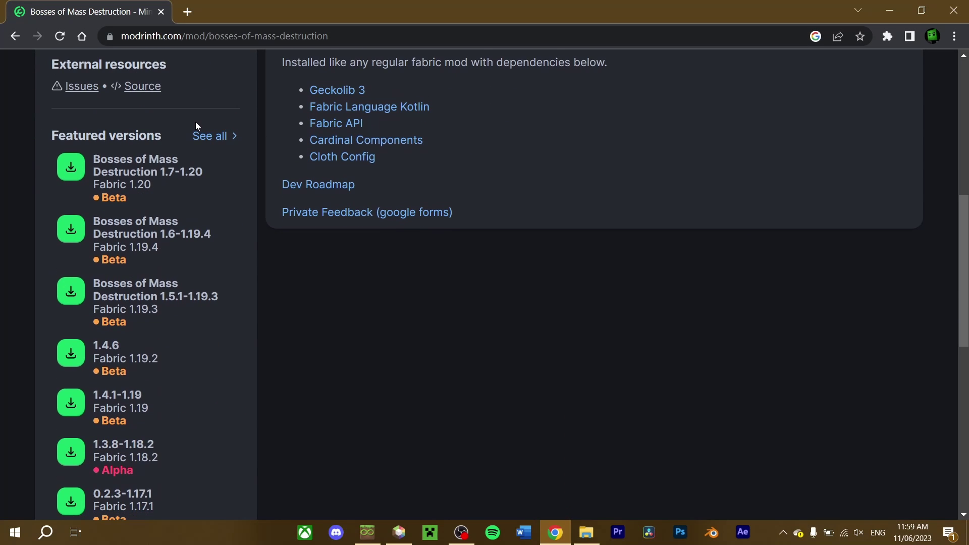
scroll(197, 126, down, 1)
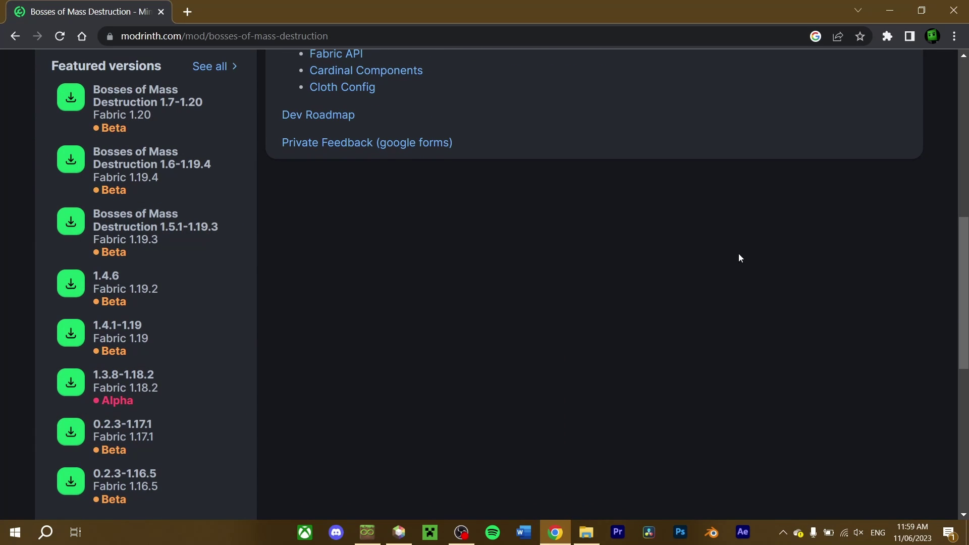
scroll(823, 352, up, 10)
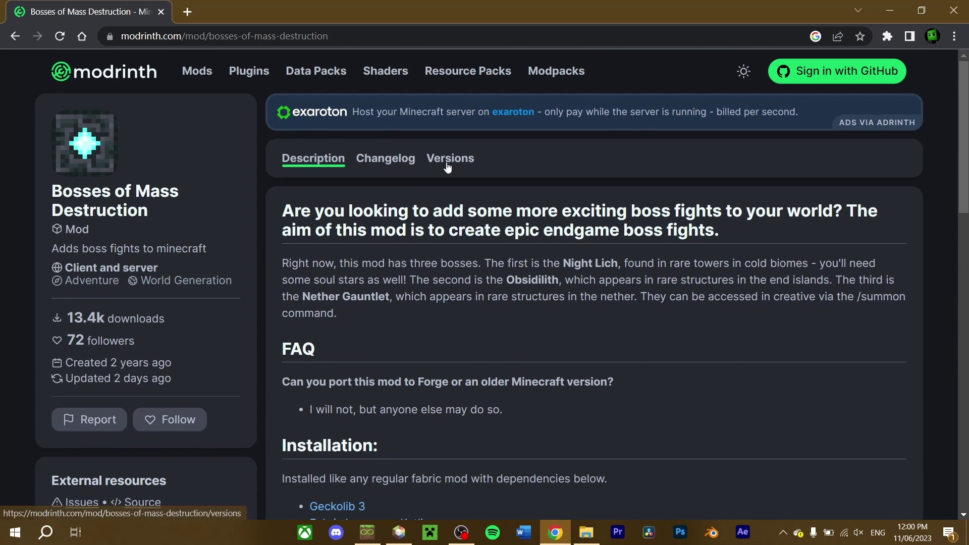
click(450, 162)
scroll(450, 162, down, 1)
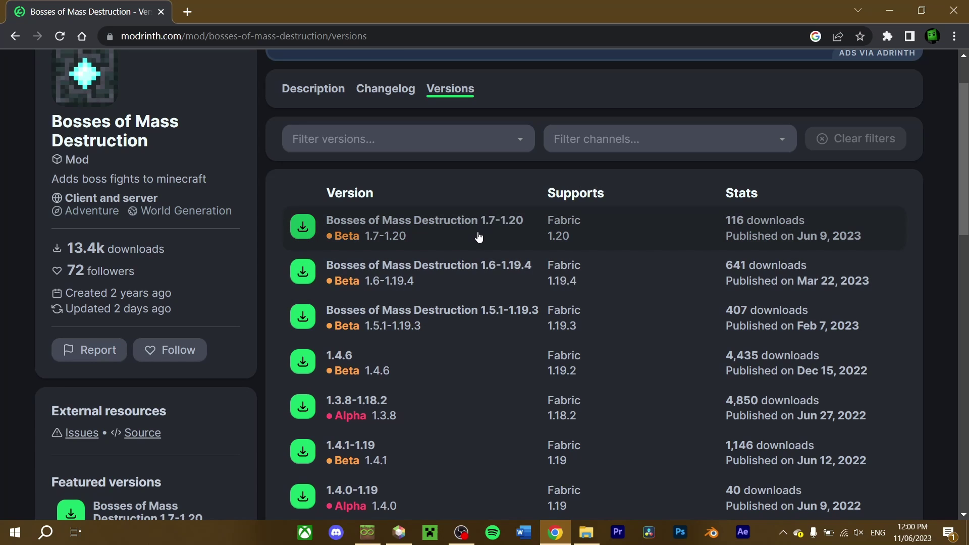
click(494, 221)
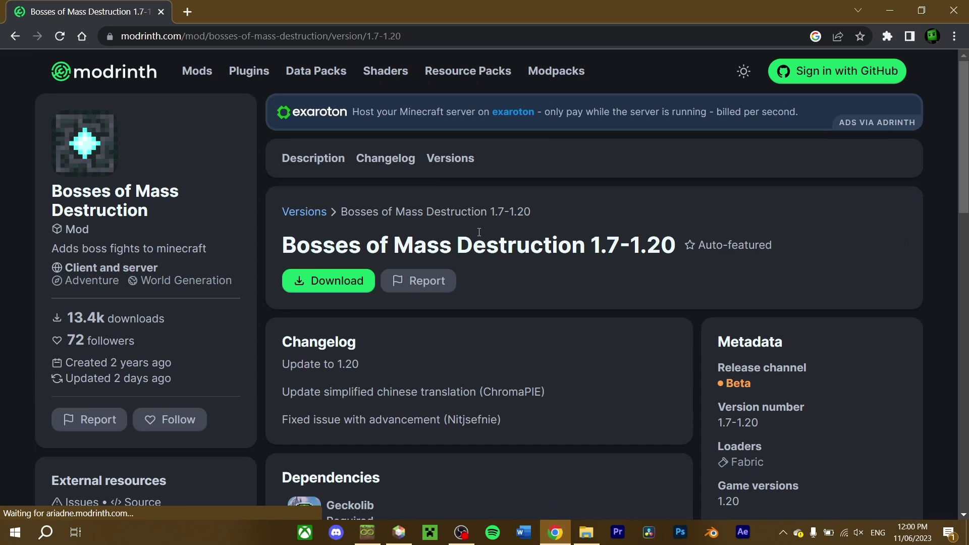
click(323, 285)
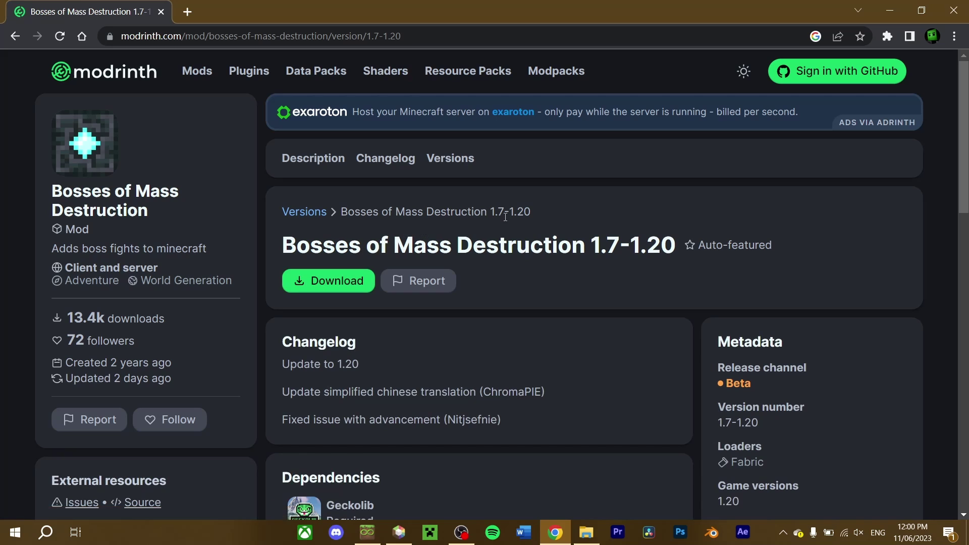
Open Cardinal Components API, Fabric Language Kotlin, Cloth Config API and Geckolib in new tabs.
scroll(533, 212, down, 1)
scroll(534, 212, down, 2)
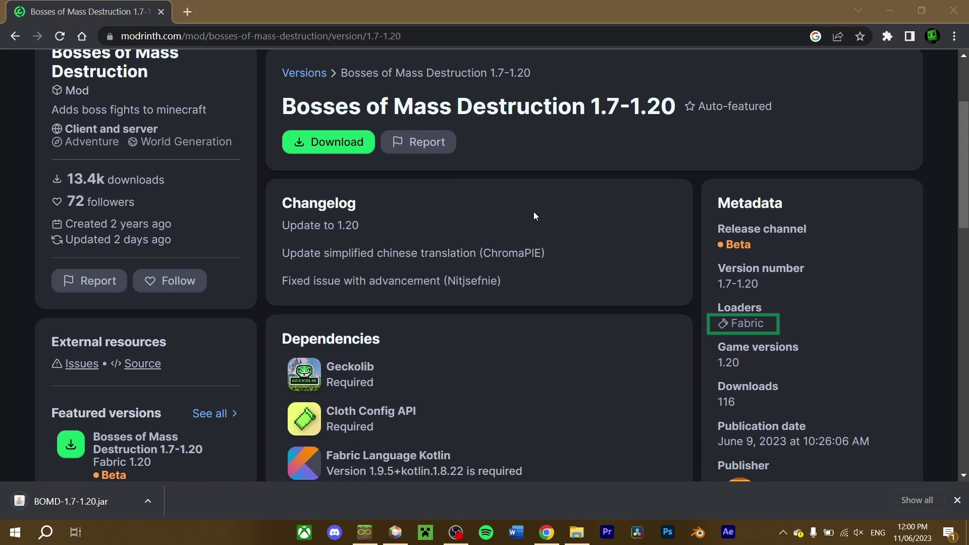
scroll(387, 298, down, 4)
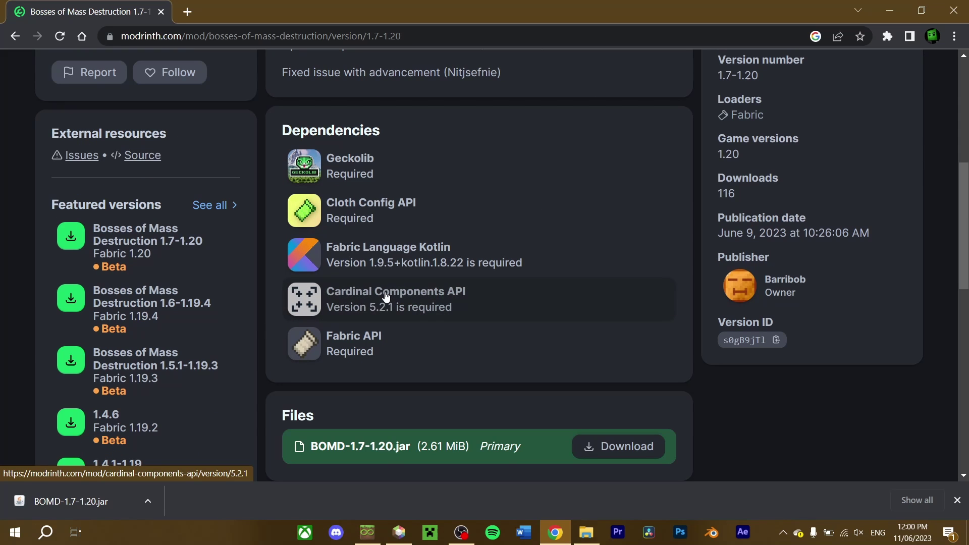
right_click(386, 298)
click(419, 309)
right_click(389, 249)
click(421, 260)
right_click(376, 202)
click(409, 213)
right_click(370, 159)
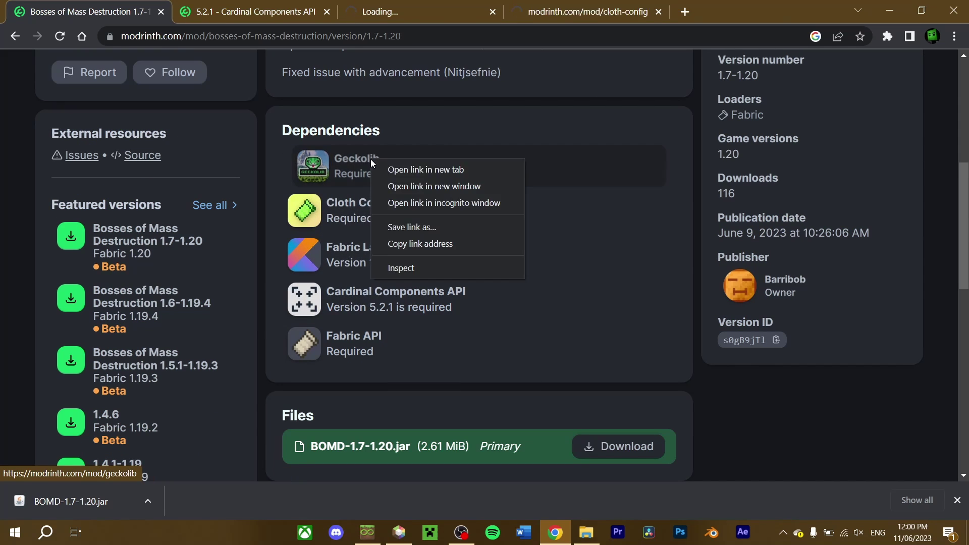
click(404, 170)
scroll(376, 158, up, 2)
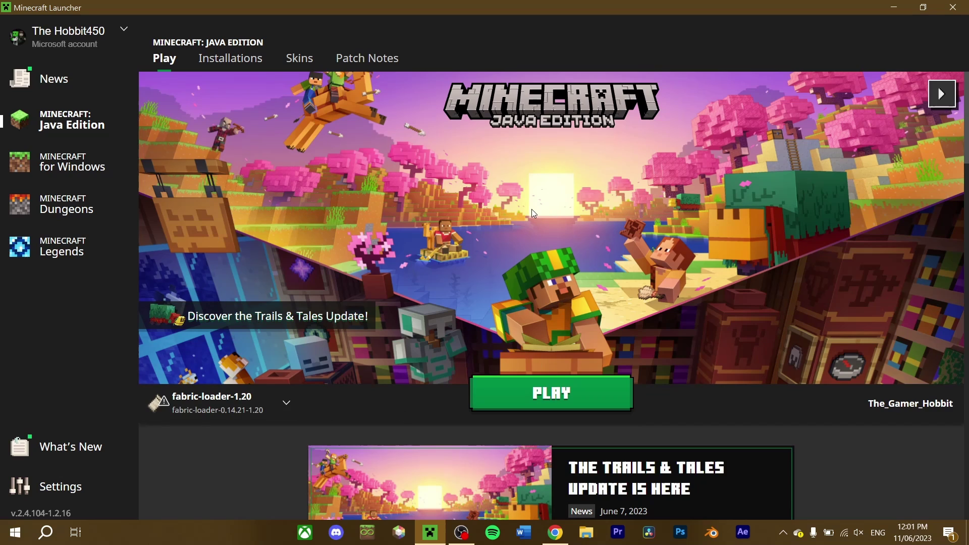
Show the Installations list with fabric-loader-1.20, forge and Latest release.
click(230, 61)
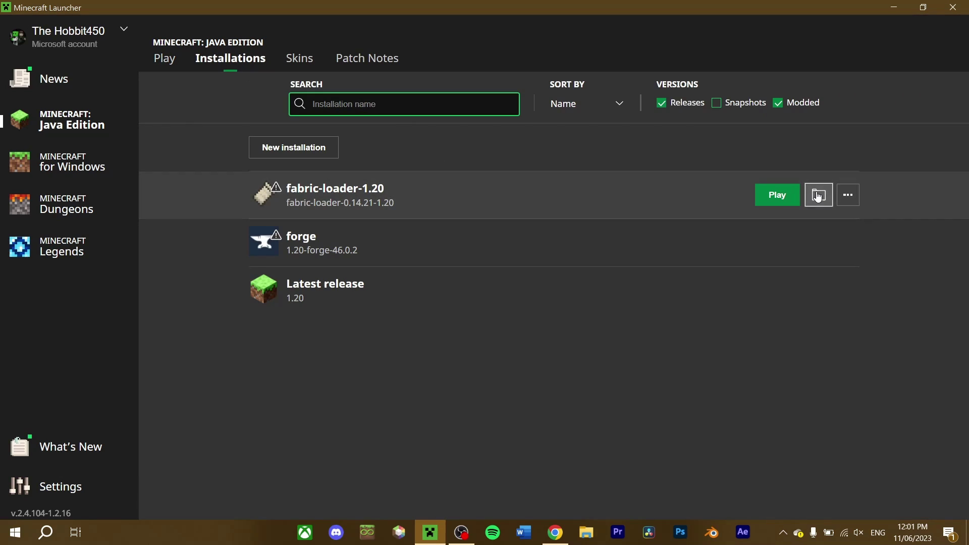
Move the downloaded mod jars into fabric-loader-1.20's mods folder and start that installation.
click(819, 197)
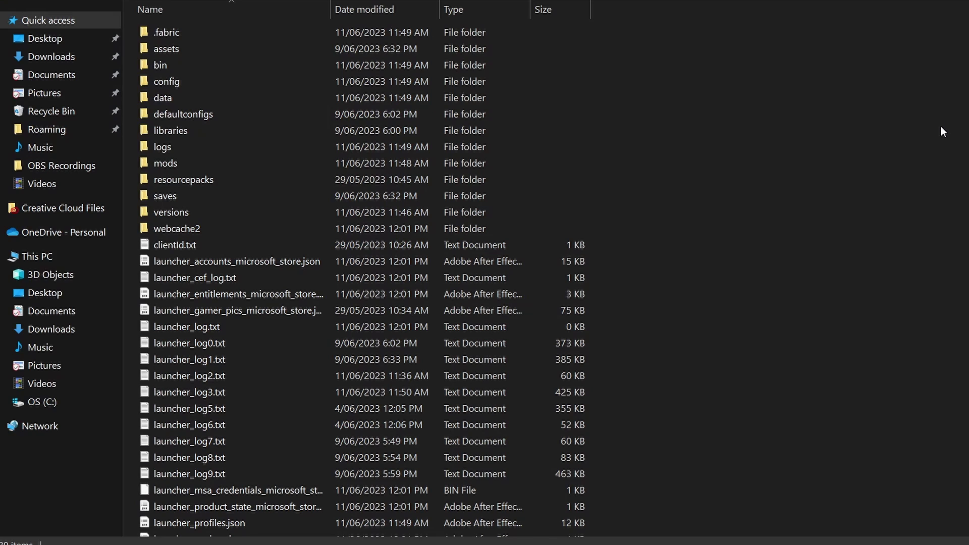
click(171, 162)
double_click(170, 163)
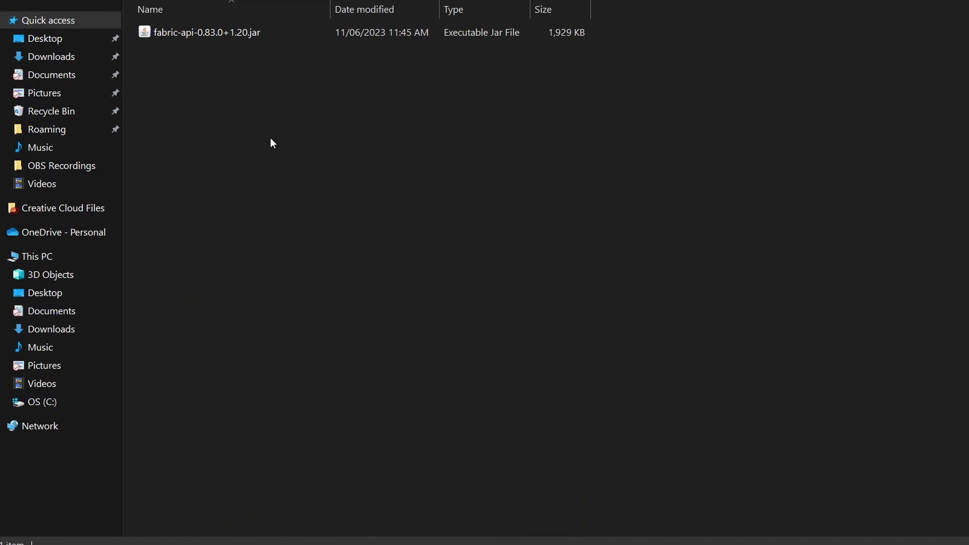
key(super+d)
mouse_move(260, 384)
mouse_down()
mouse_move(583, 499)
mouse_move(586, 525)
mouse_move(670, 457)
mouse_move(537, 165)
mouse_up()
key(alt+Tab)
click(770, 196)
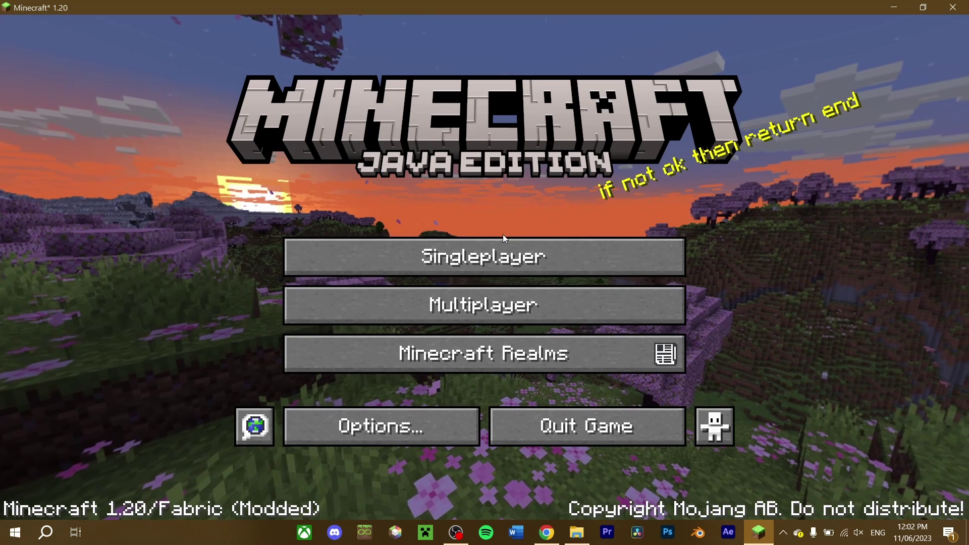
Enter a singleplayer world and page the creative inventory to the Bosses of Mass Destruction items.
click(494, 247)
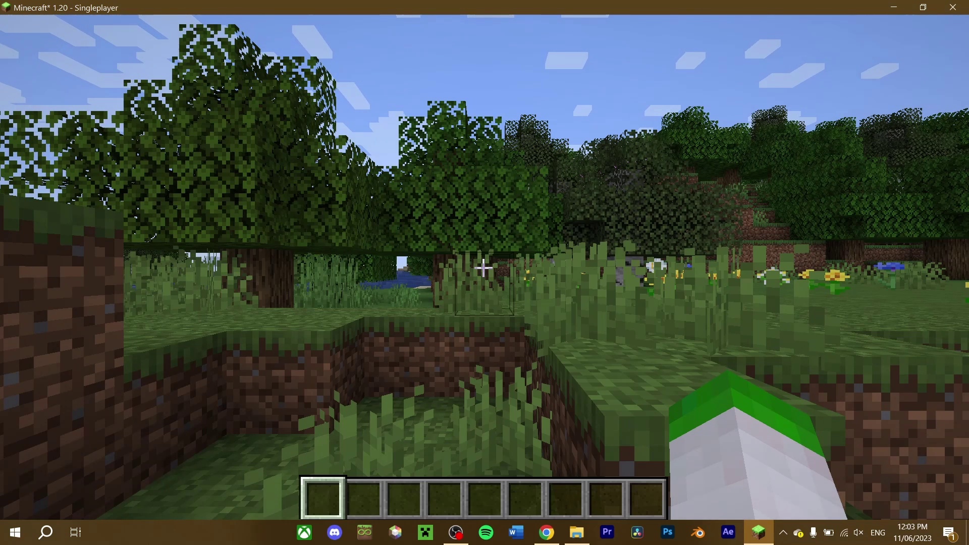
key(e)
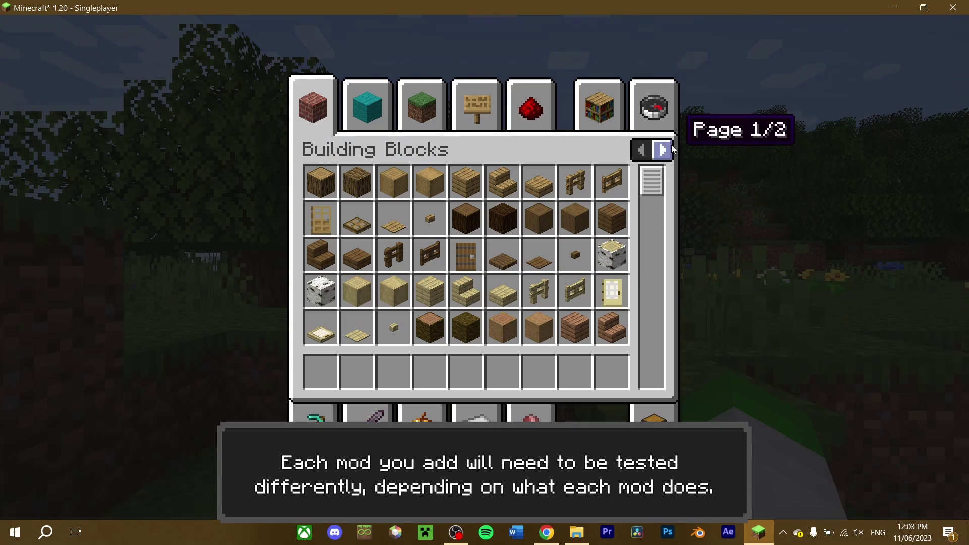
click(660, 150)
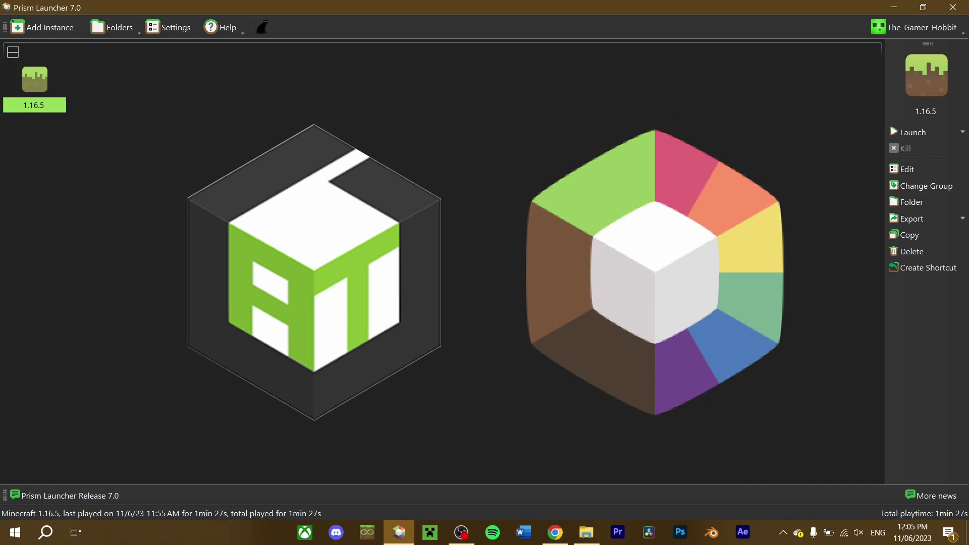
Search Modrinth for cinderscapes and download Cinderscapes 1.4.0 into the 1.16.5 instance's mods.
click(903, 168)
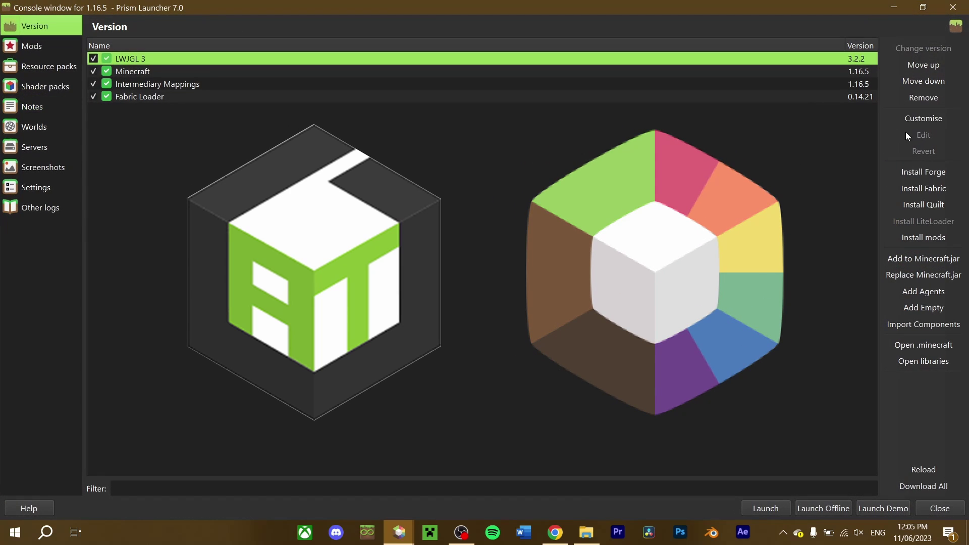
click(41, 46)
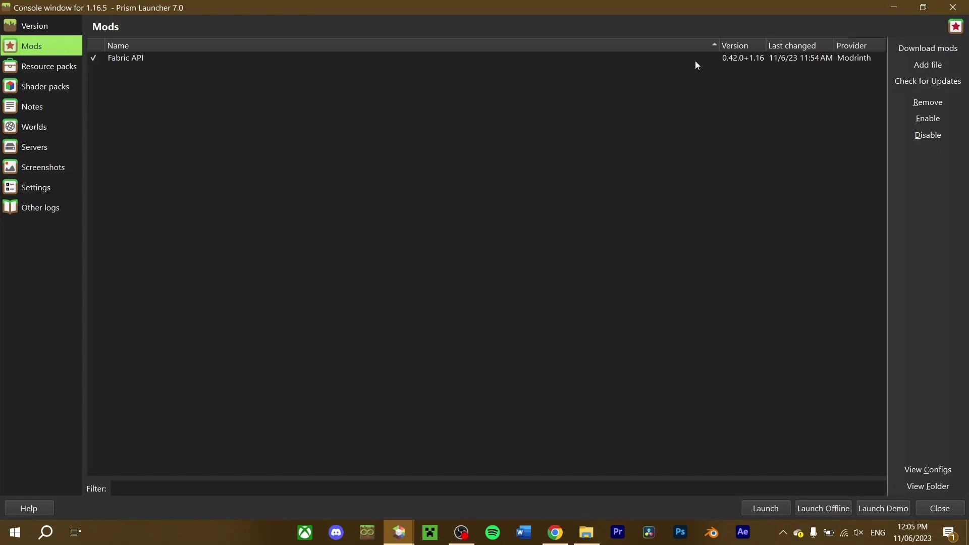
click(919, 47)
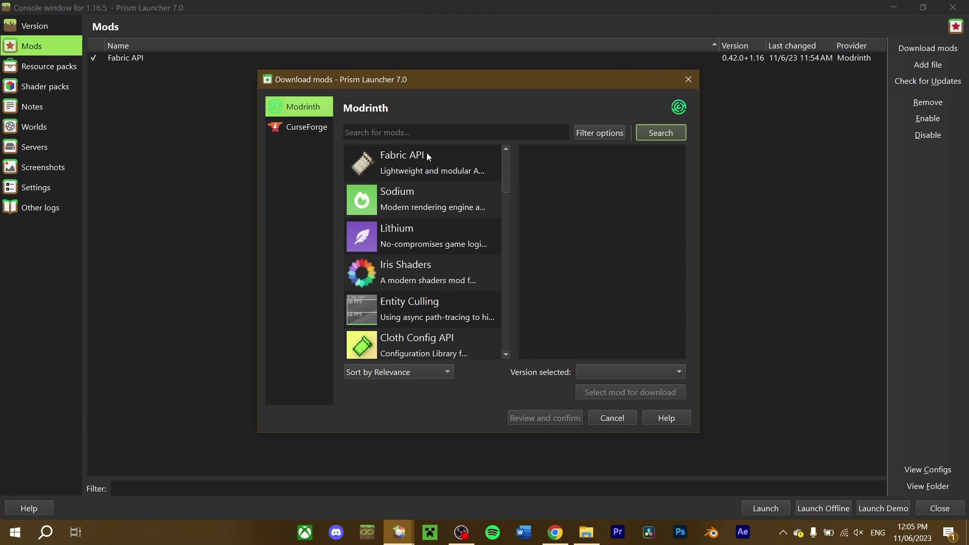
click(423, 137)
text(cinder)
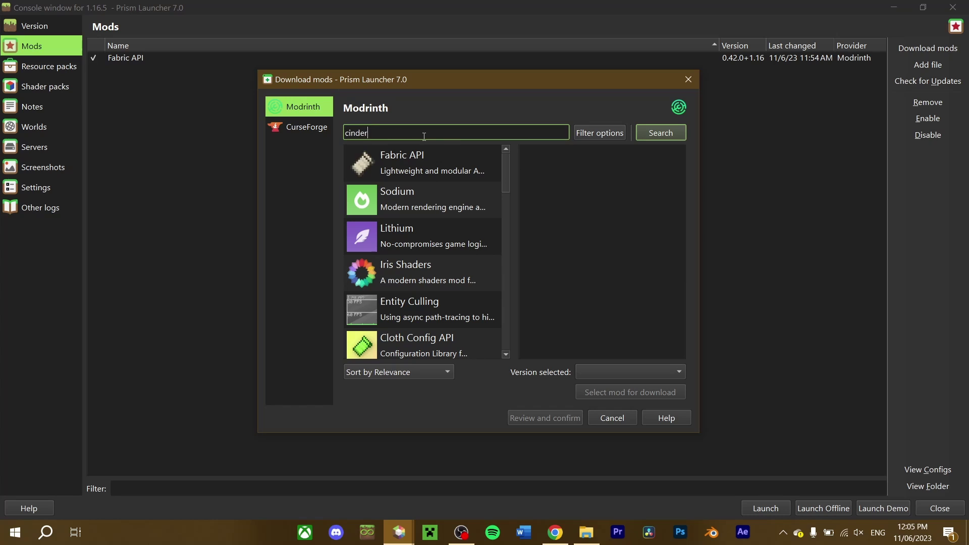
text(scapes)
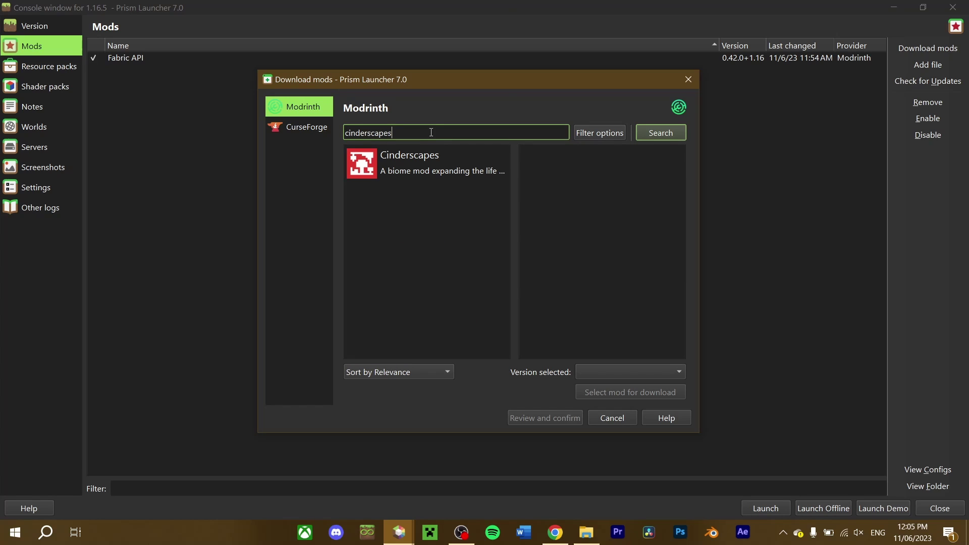
click(413, 164)
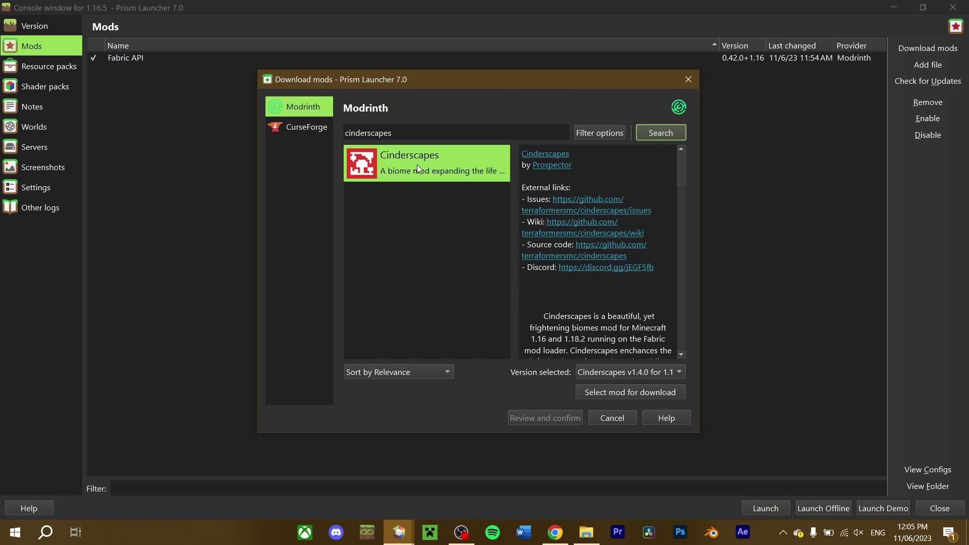
click(602, 394)
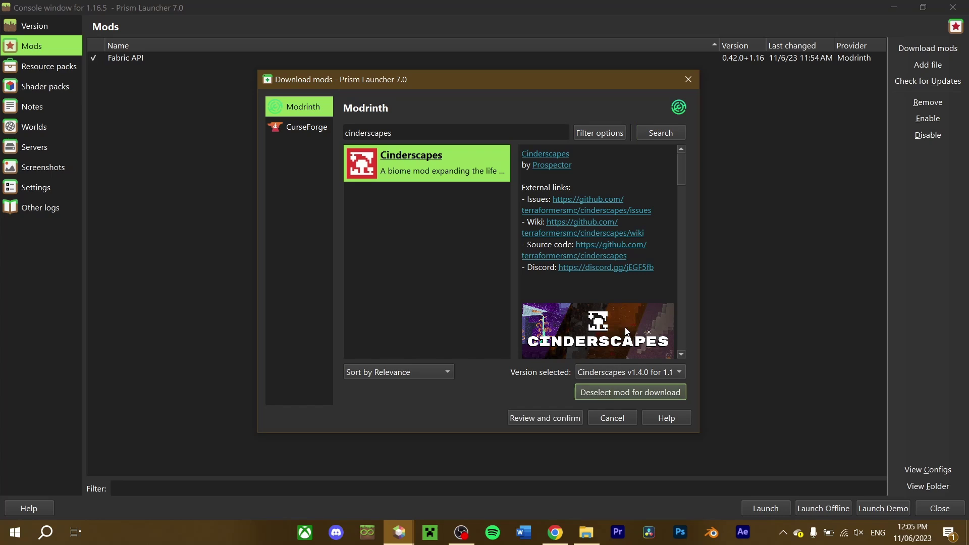
scroll(673, 200, down, 10)
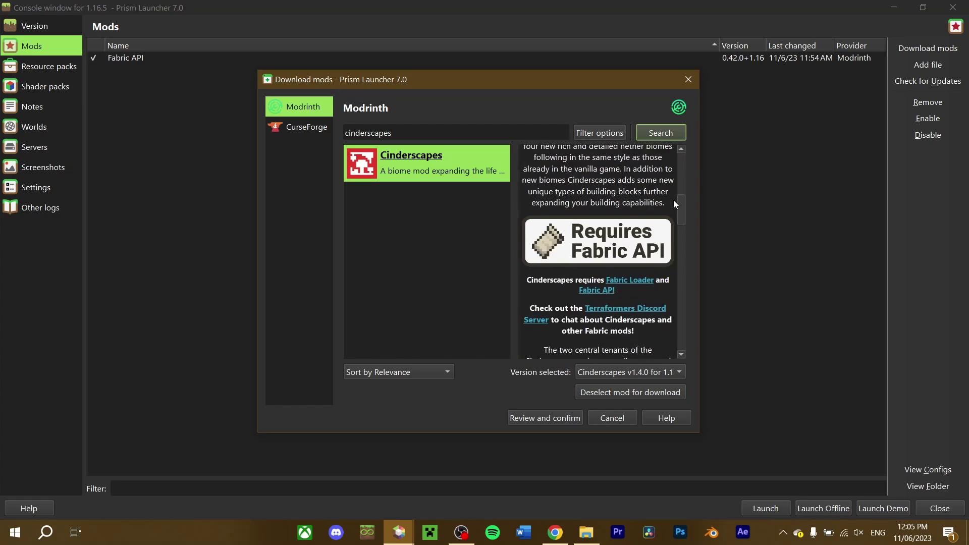
scroll(673, 204, up, 1)
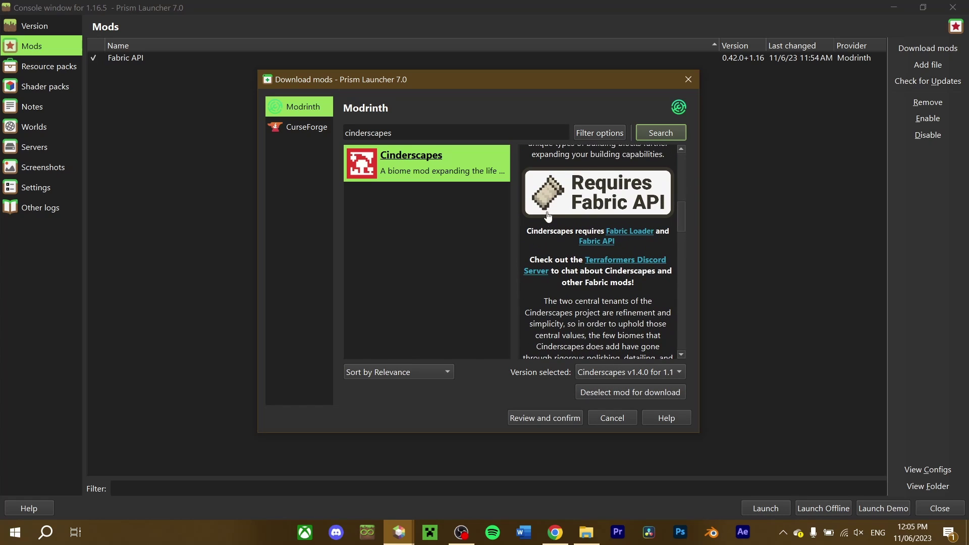
click(552, 414)
click(548, 353)
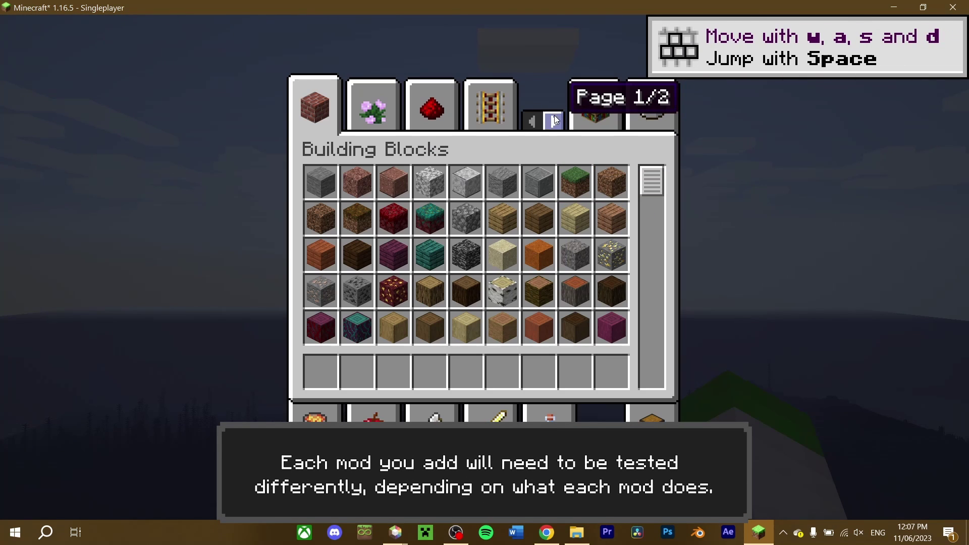
Turn the creative inventory to Page 2/2 showing the Cinderscapes items.
click(555, 119)
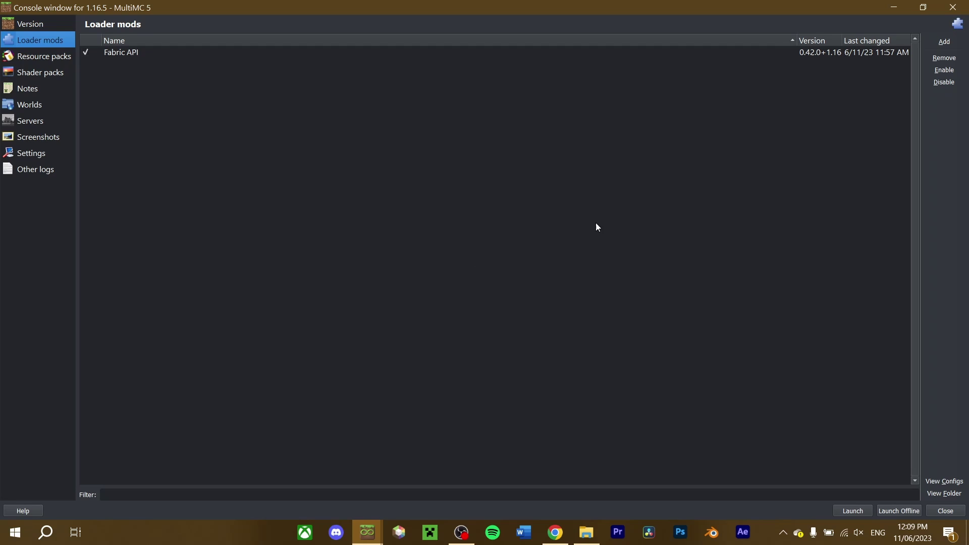
Add windchimes-1.1.1.jar from the desktop to the 1.16.5 instance's mods and launch it.
key(super+d)
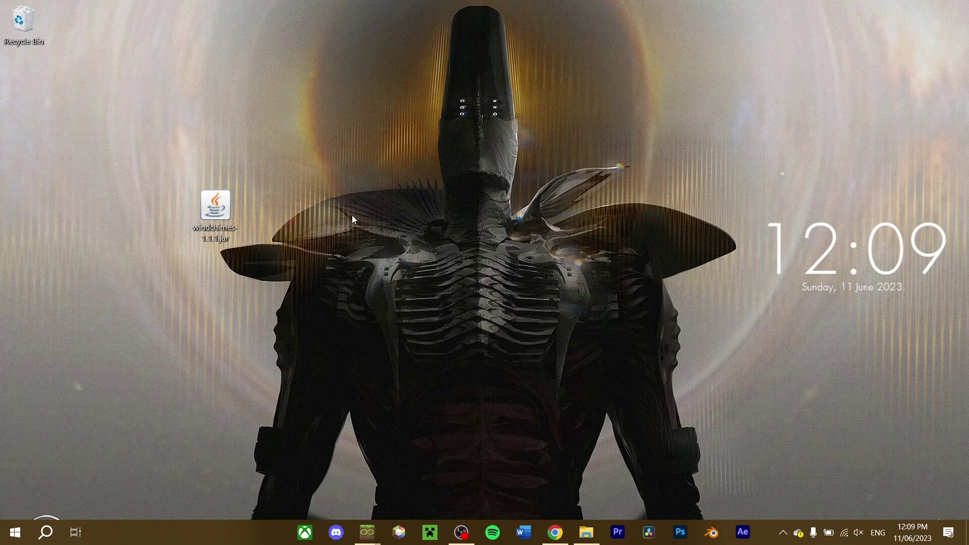
mouse_move(217, 214)
mouse_down()
mouse_move(404, 373)
mouse_move(368, 530)
mouse_move(417, 487)
mouse_move(440, 433)
mouse_move(479, 202)
mouse_up()
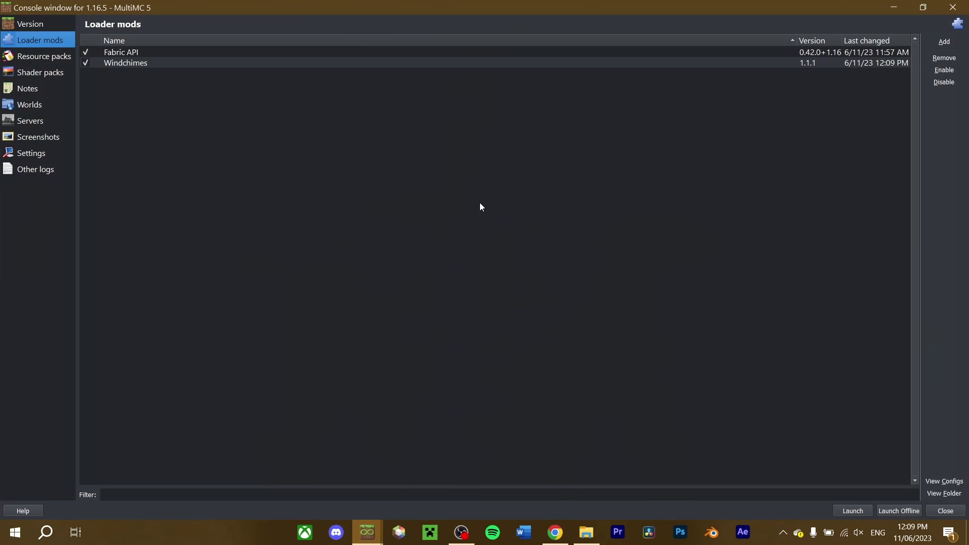
click(861, 507)
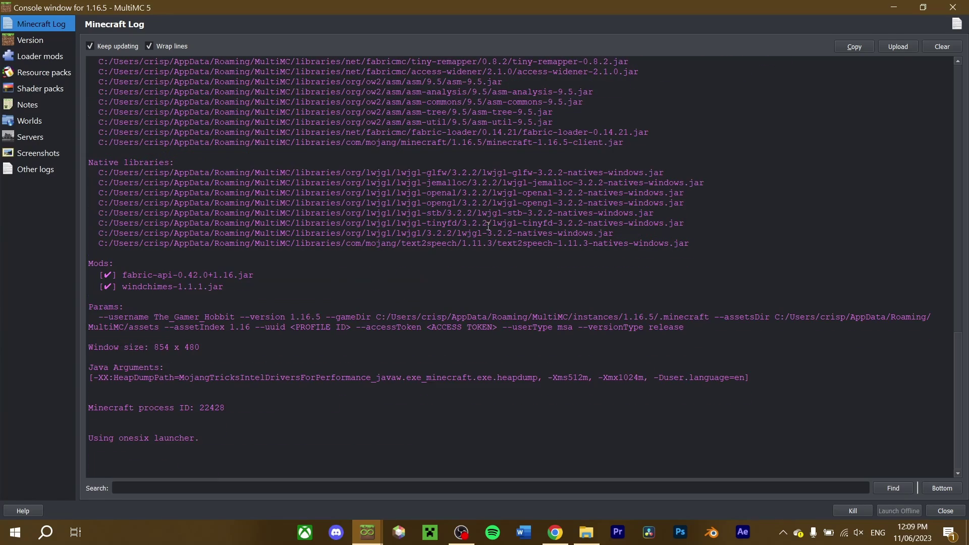